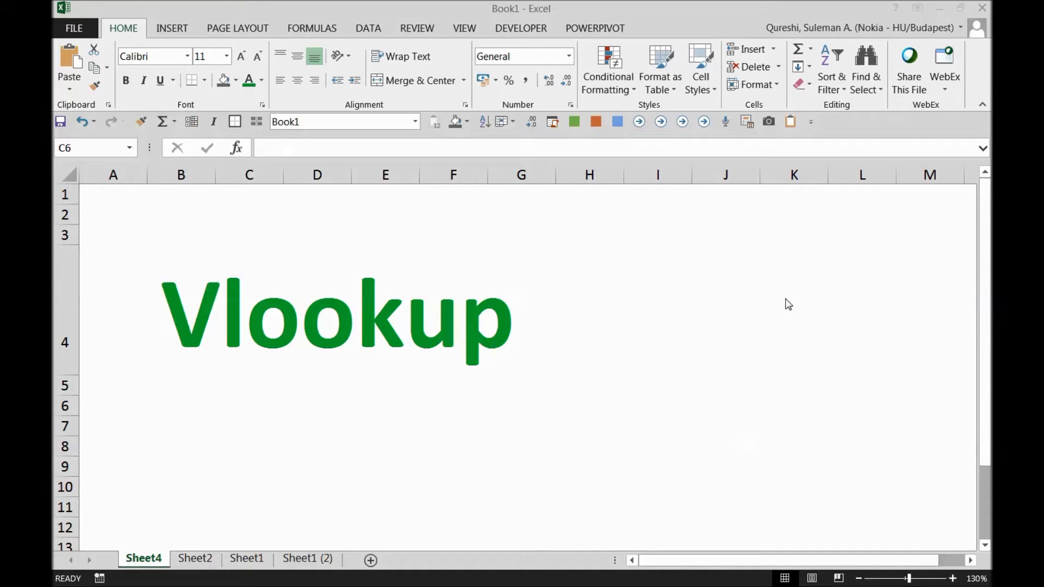
- On Sheet2, clear the old lookup results in G2:G5
left_click(190, 563)
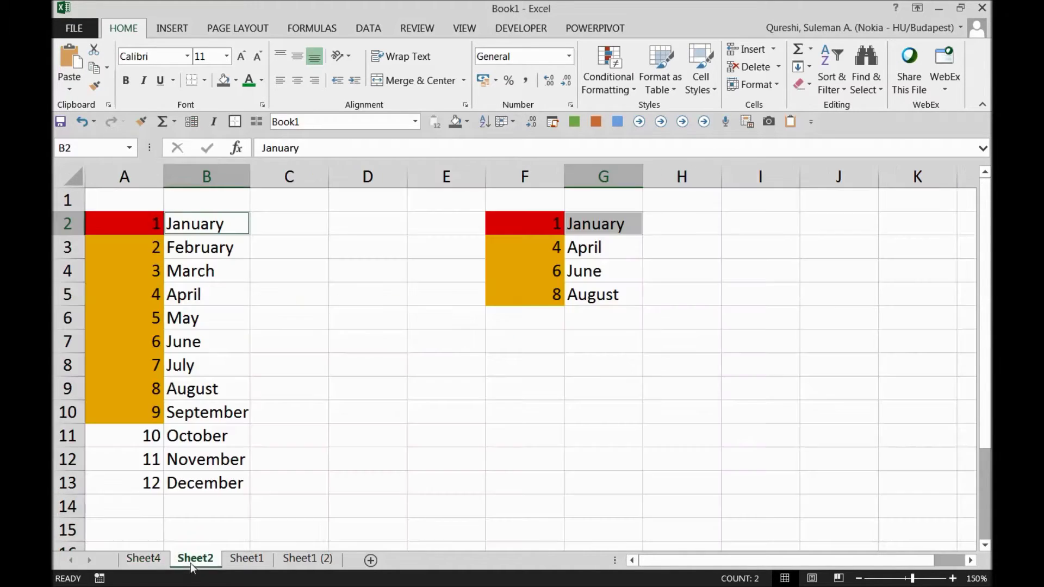
left_click(613, 242)
left_click_drag(603, 217, 603, 296)
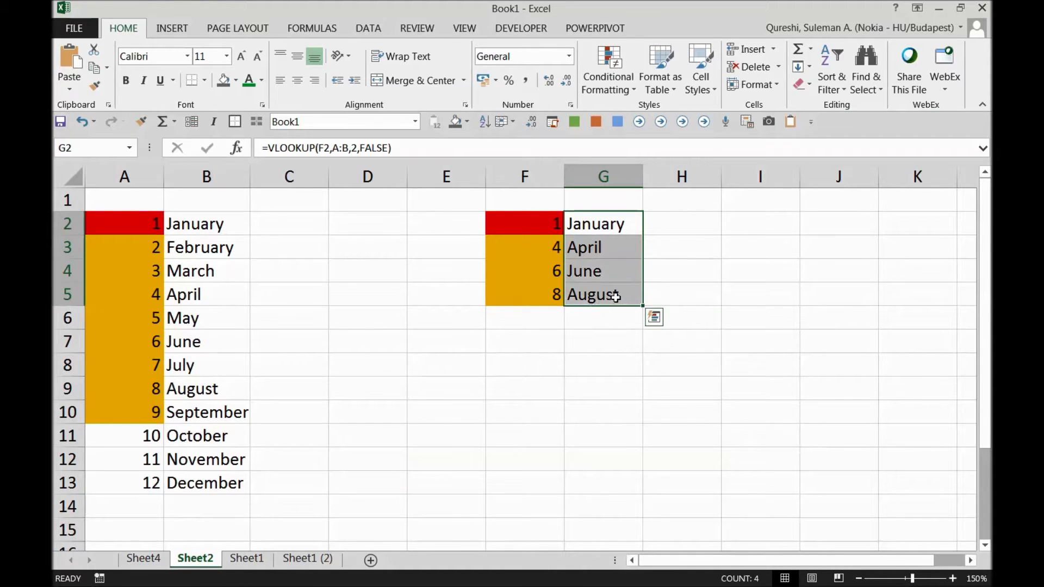
key("Delete")
- Enter =VLOOKUP(F2,A:B,2,FALSE) in G2 and fill it down to G5
left_click(612, 223)
type("=vlookup")
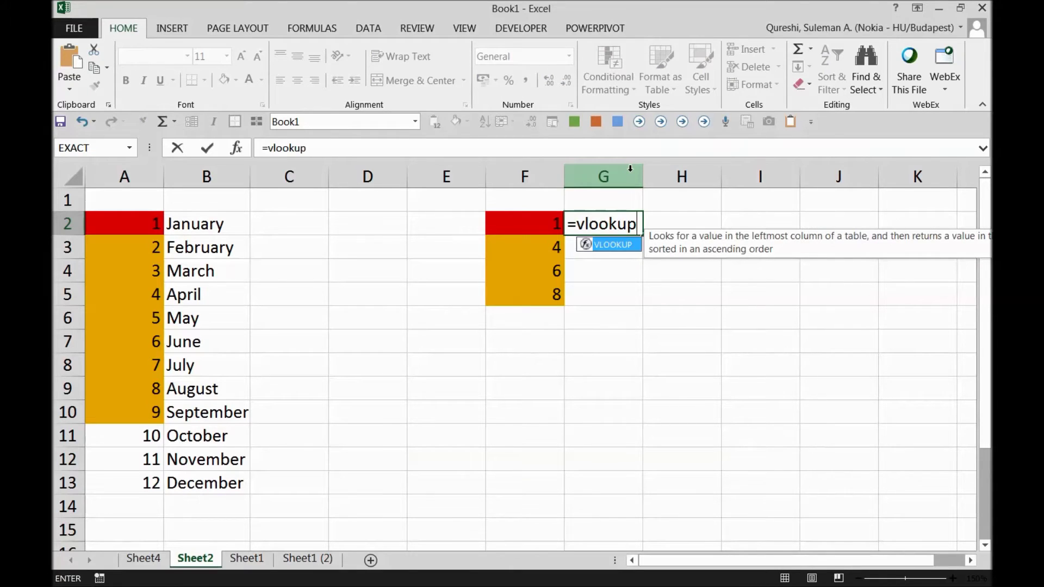
type("(")
key("Left")
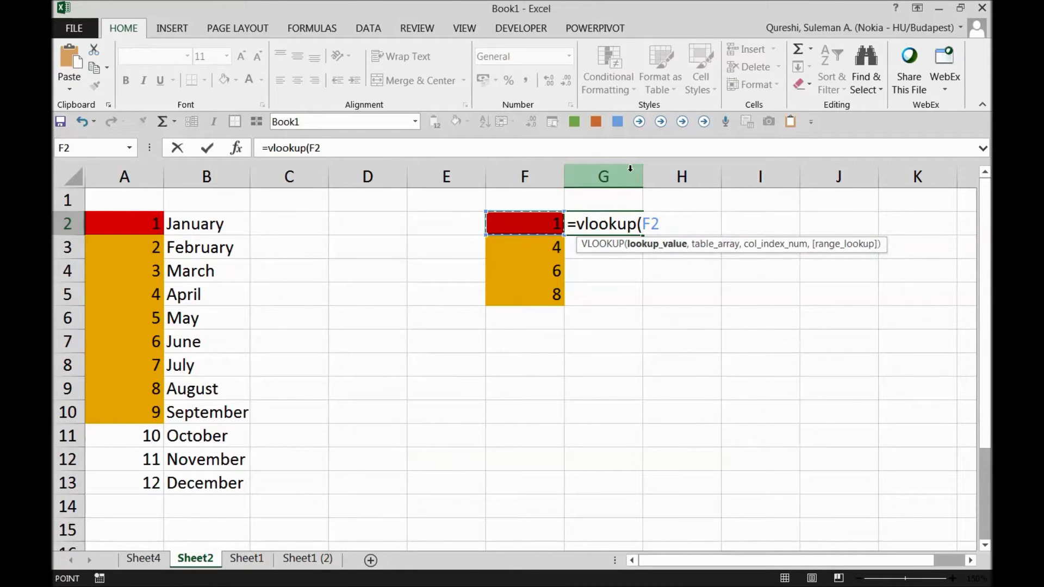
type(",")
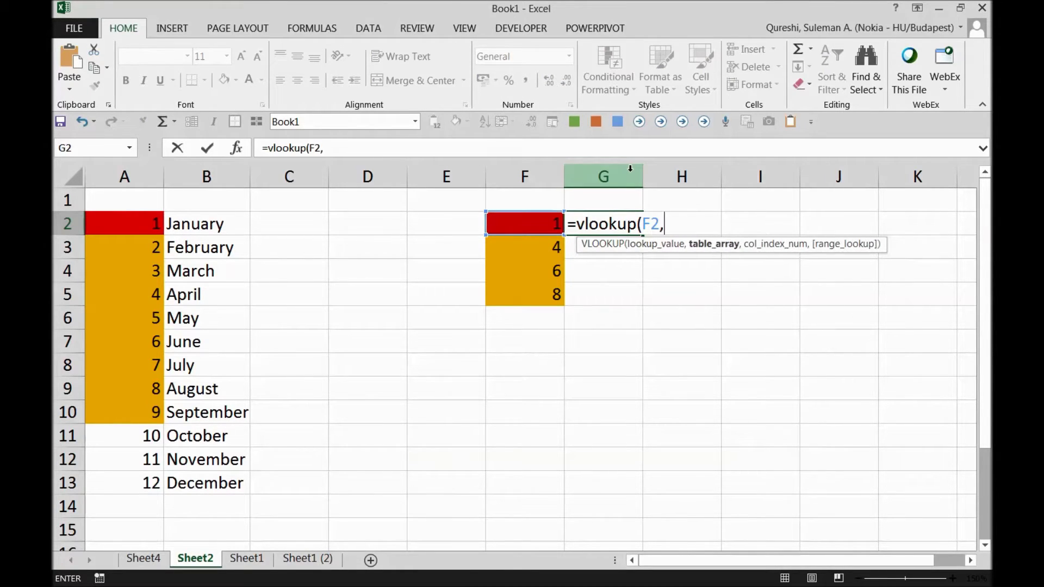
left_click_drag(124, 176, 204, 191)
type(",2,")
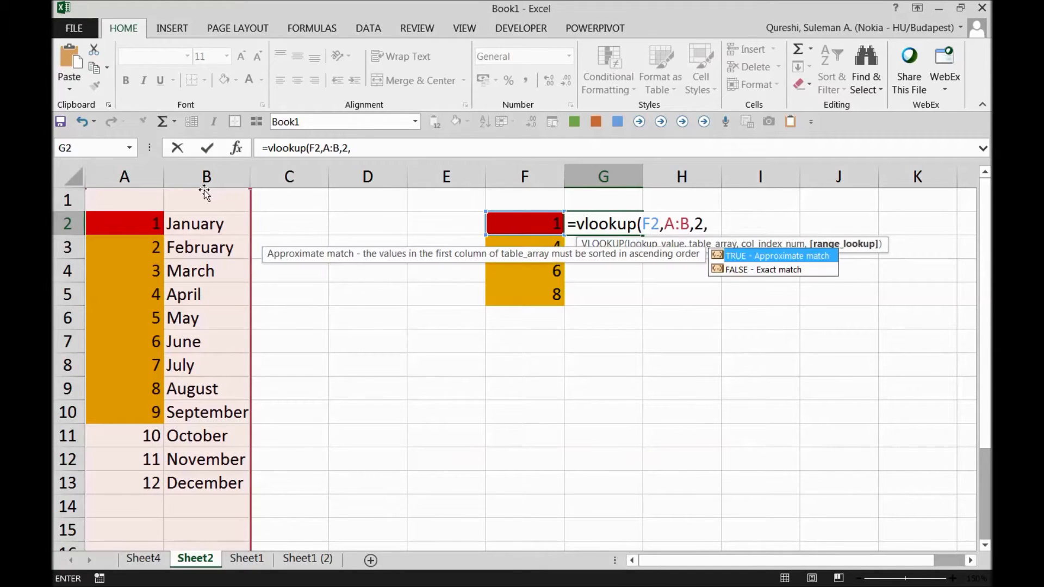
type("false)")
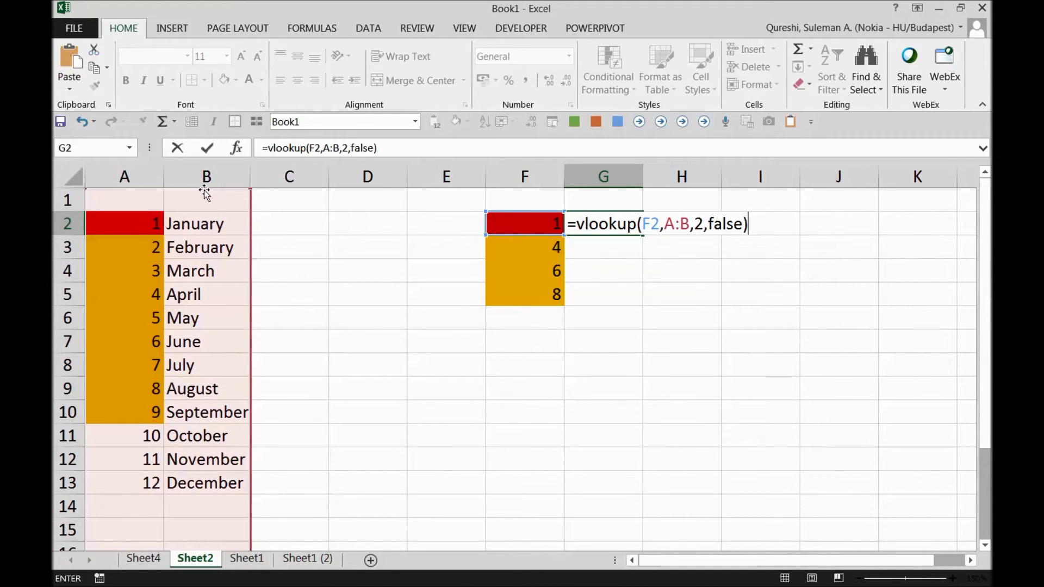
key("Return")
key("Up")
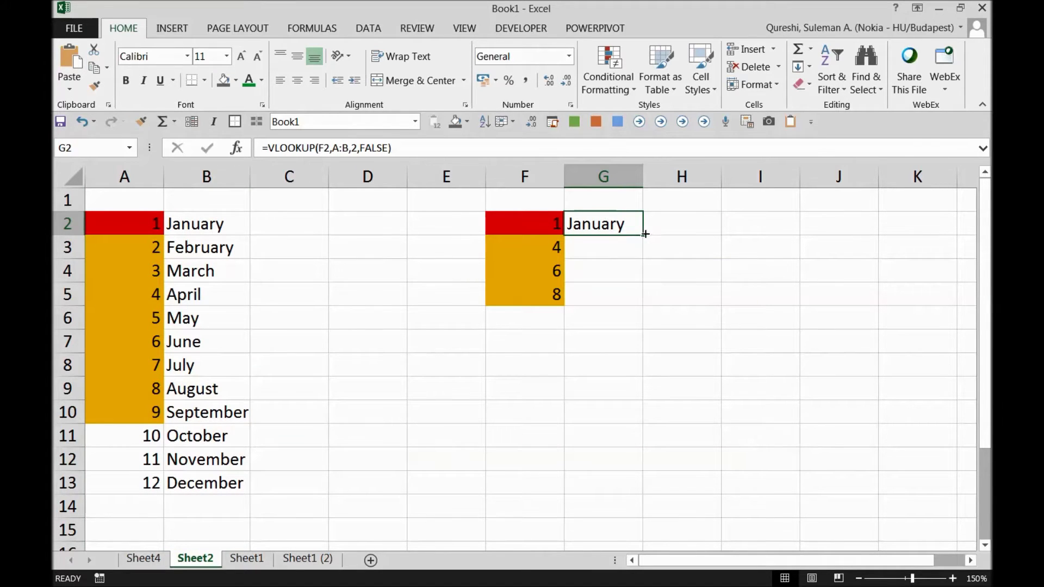
left_click_drag(644, 235, 625, 303)
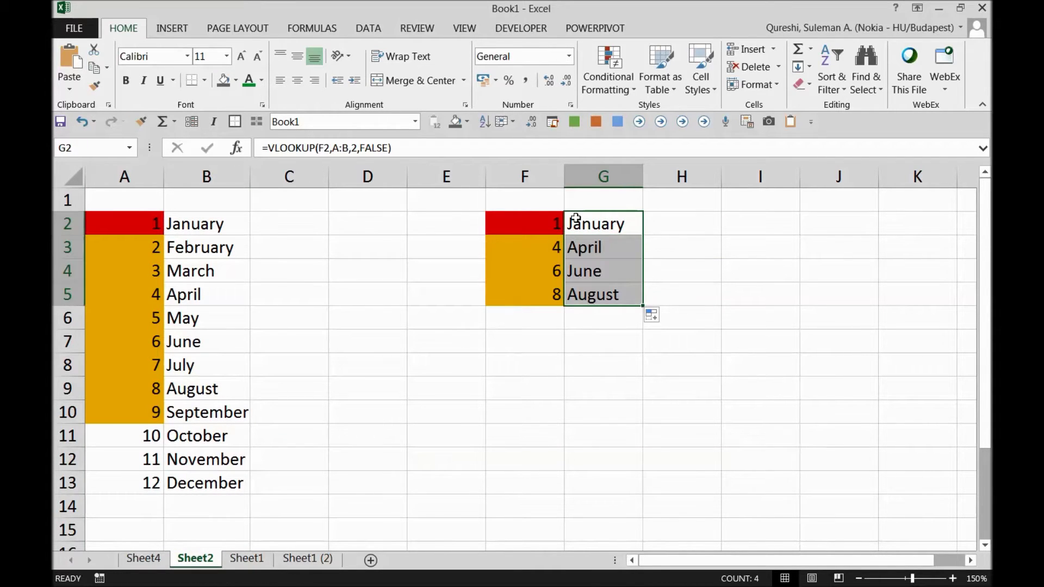
- Compare lookup value F2 with the matching ID in A2, then go to Sheet1
left_click(575, 219)
left_click(540, 219)
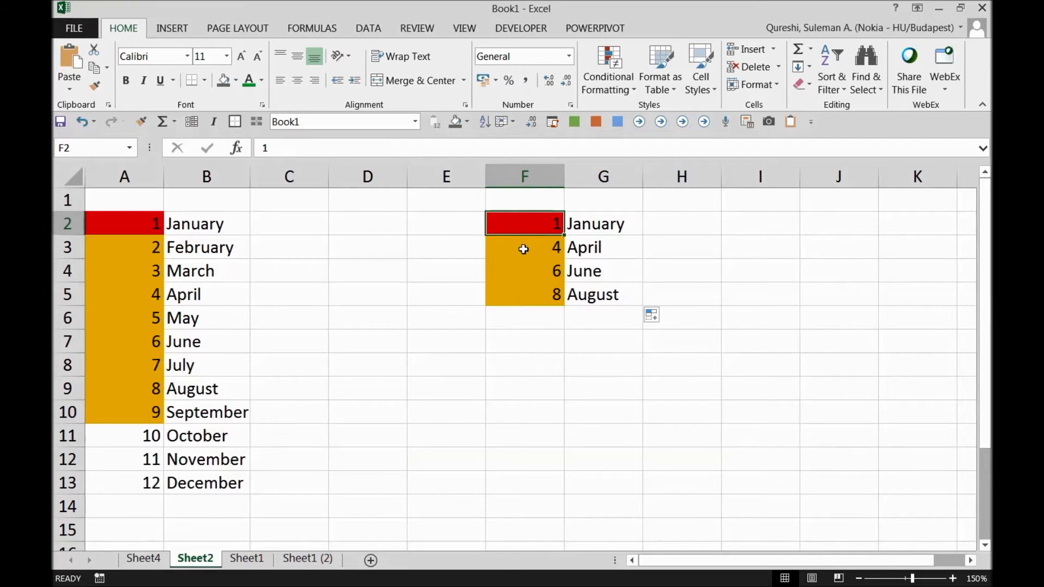
left_click(135, 222, "ctrl")
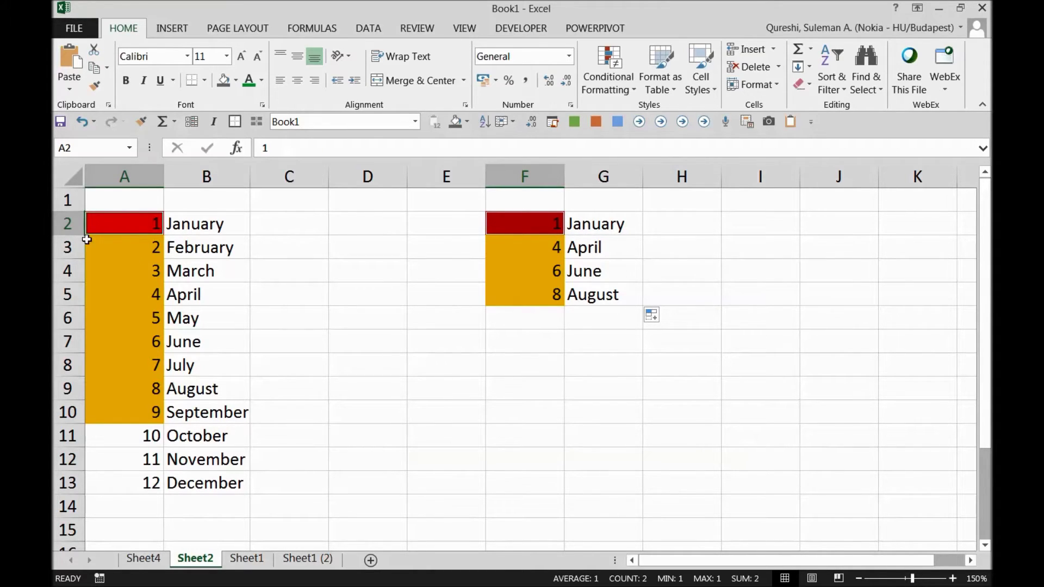
left_click(131, 229)
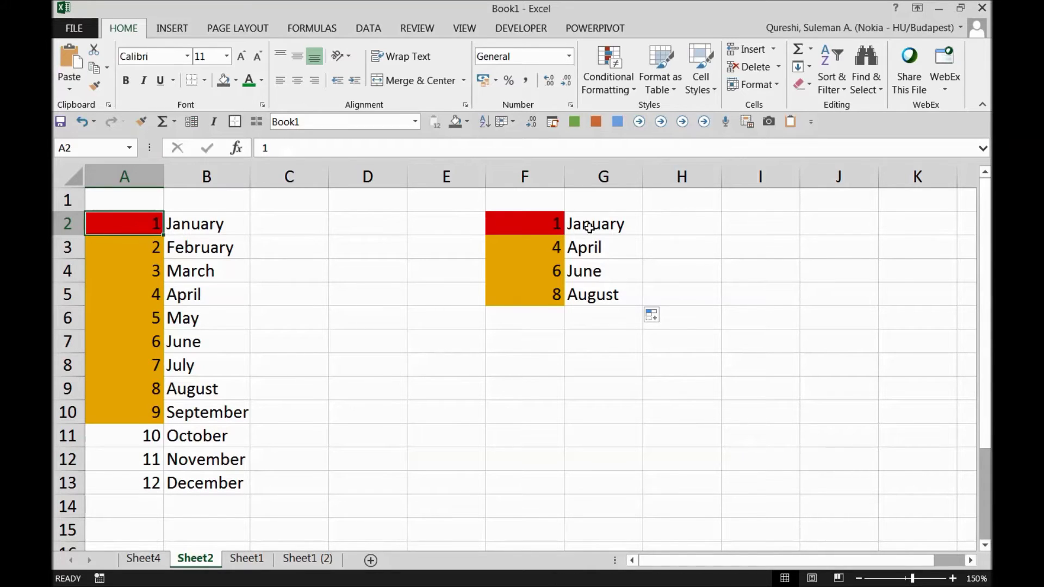
left_click(549, 225)
left_click(150, 220, "ctrl")
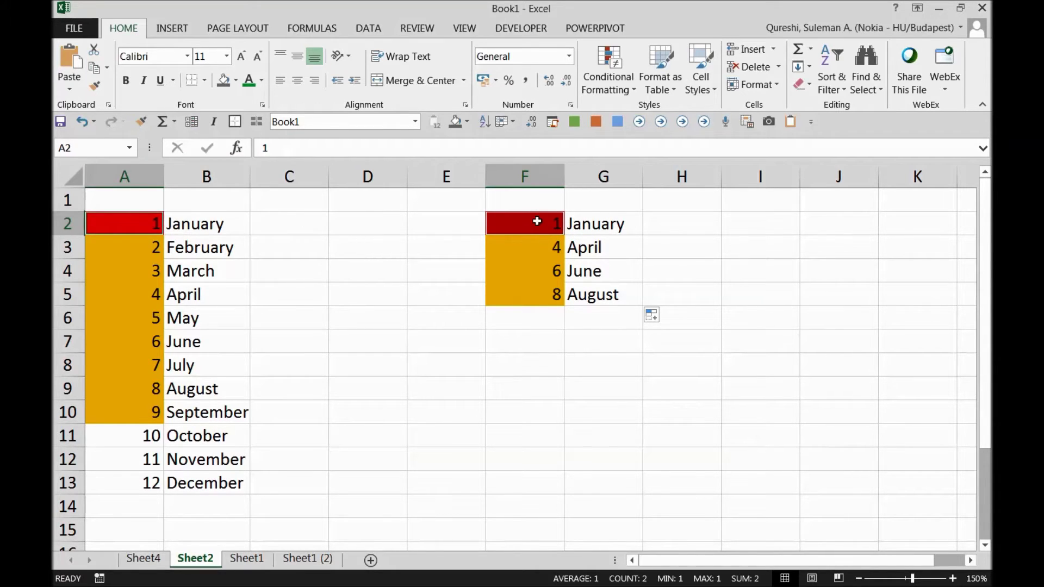
left_click(576, 223)
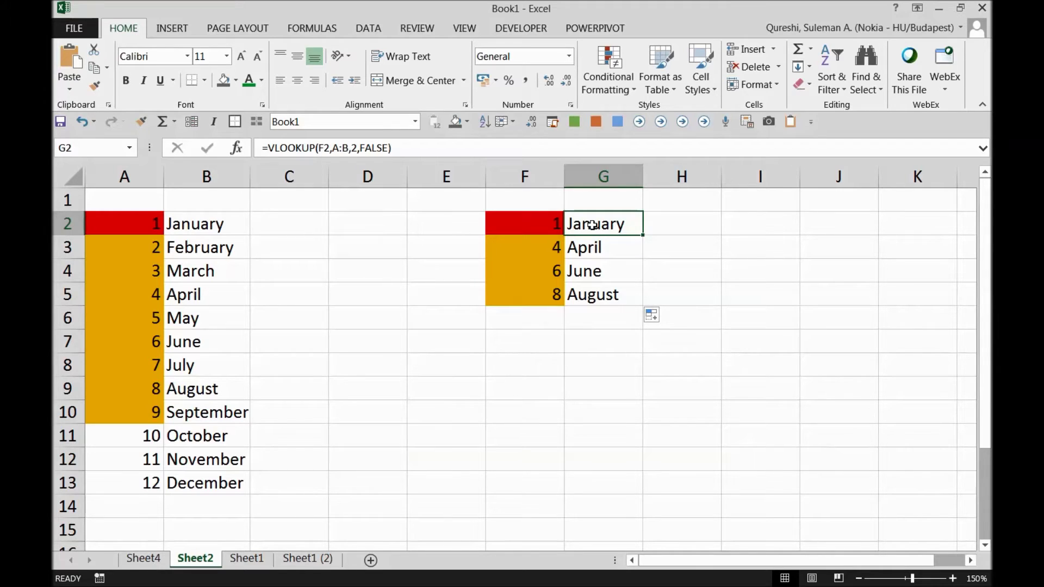
left_click(239, 559)
- Select the store names and store IDs in columns A–B to review the list
left_click(242, 240)
key("ctrl+shift+Down")
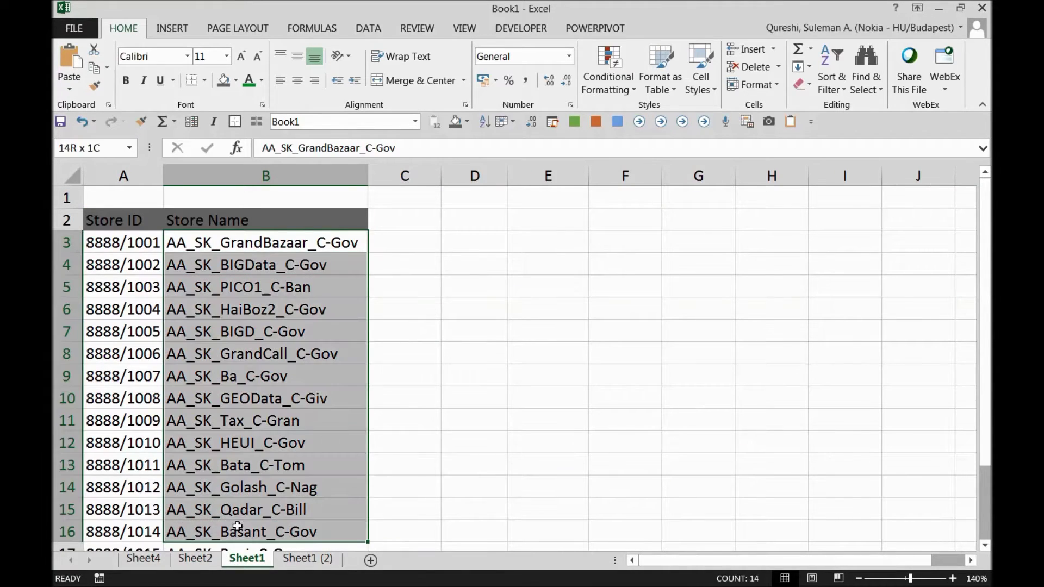
left_click_drag(127, 239, 124, 466)
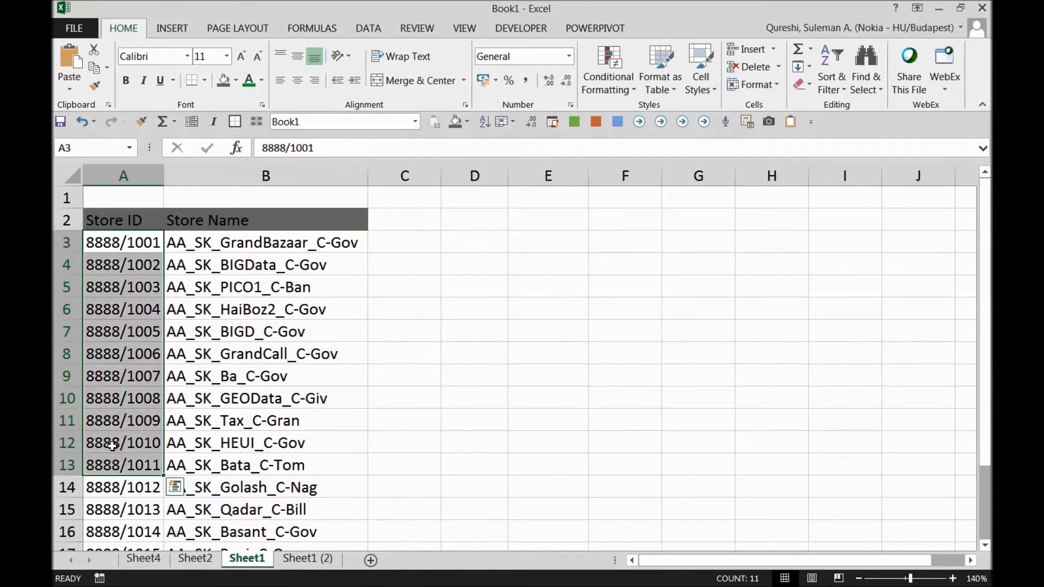
left_click(275, 314)
- Copy PICO1 from B5's store name into D3 and space it as PICO 1
double_click(265, 286)
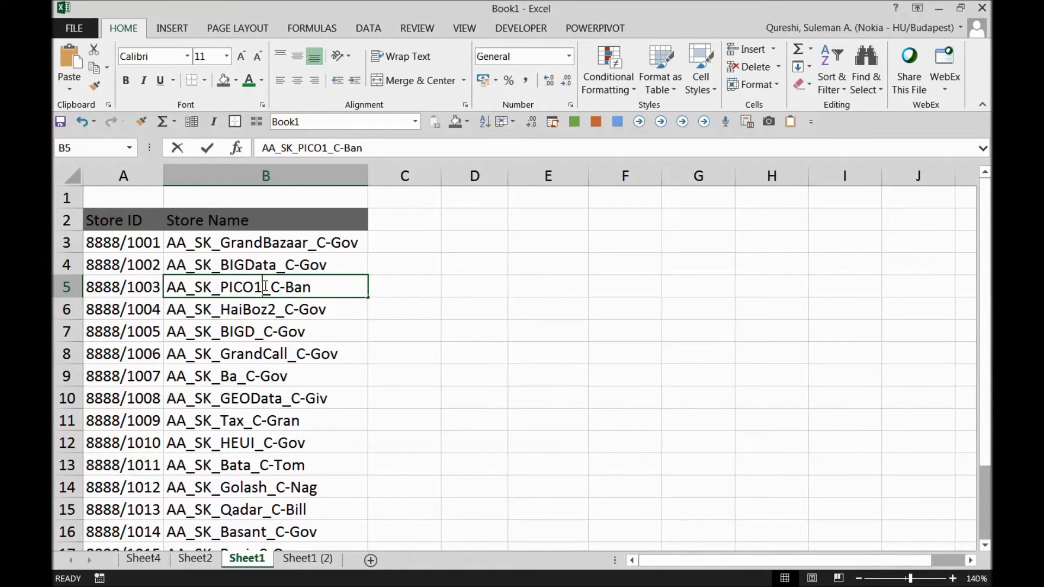
left_click_drag(262, 287, 220, 288)
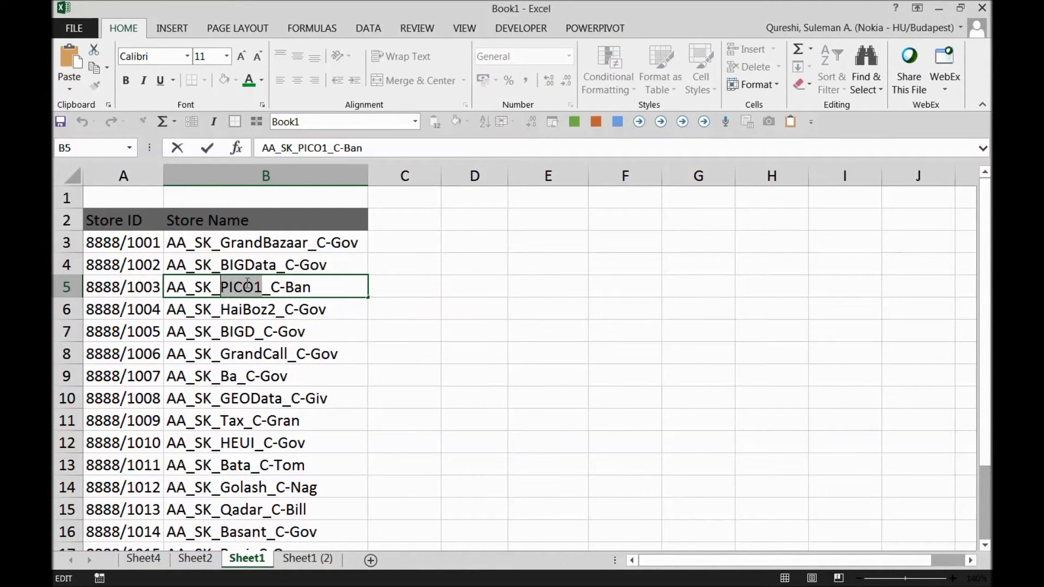
key("ctrl+c")
left_click(503, 228)
left_click(501, 243)
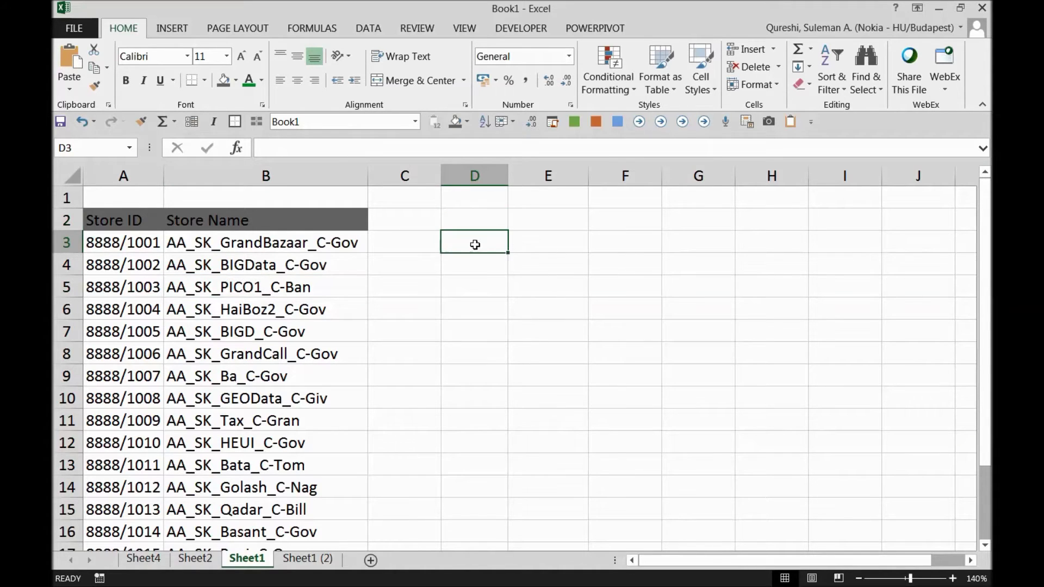
key("ctrl+v")
key("Down")
key("Down")
key("Down")
key("Up")
key("Up")
key("Up")
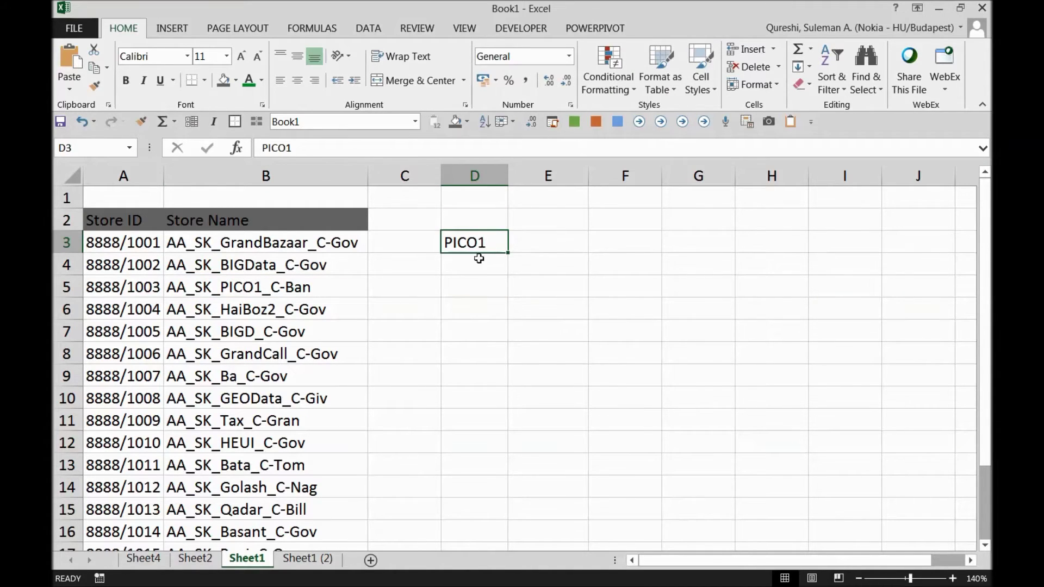
double_click(480, 243)
key("Return")
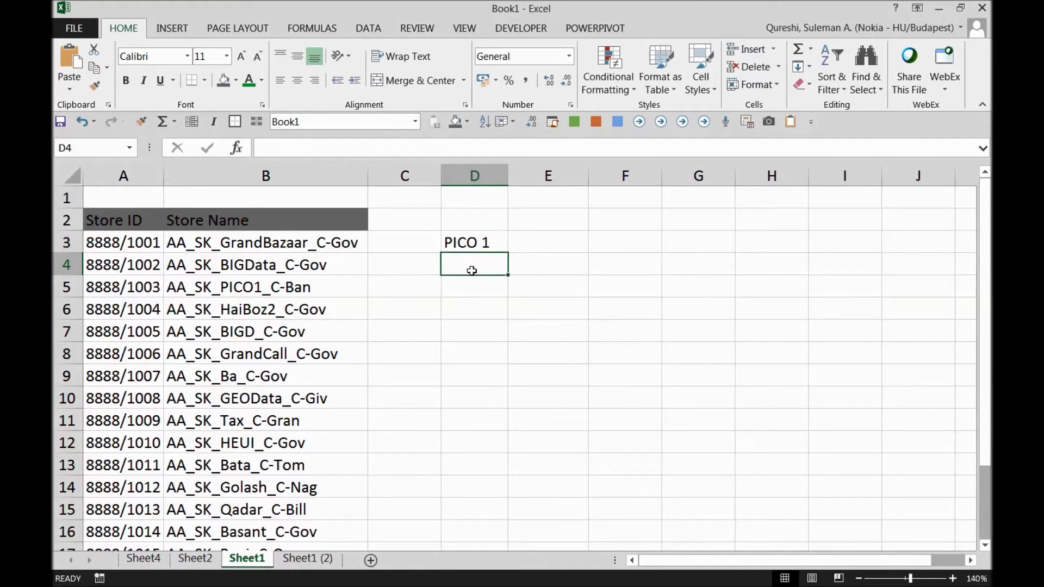
- Copy HaiBoz2 from B6's store name into D4 as HaiBoz 2
left_click(255, 314)
double_click(255, 314)
left_click_drag(277, 310, 219, 312)
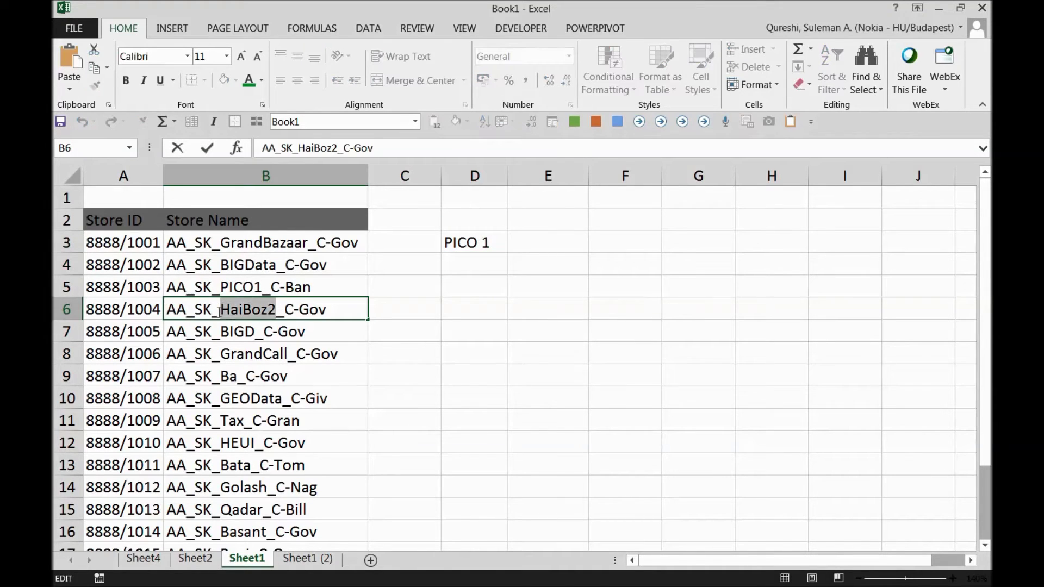
key("ctrl+c")
left_click(489, 270)
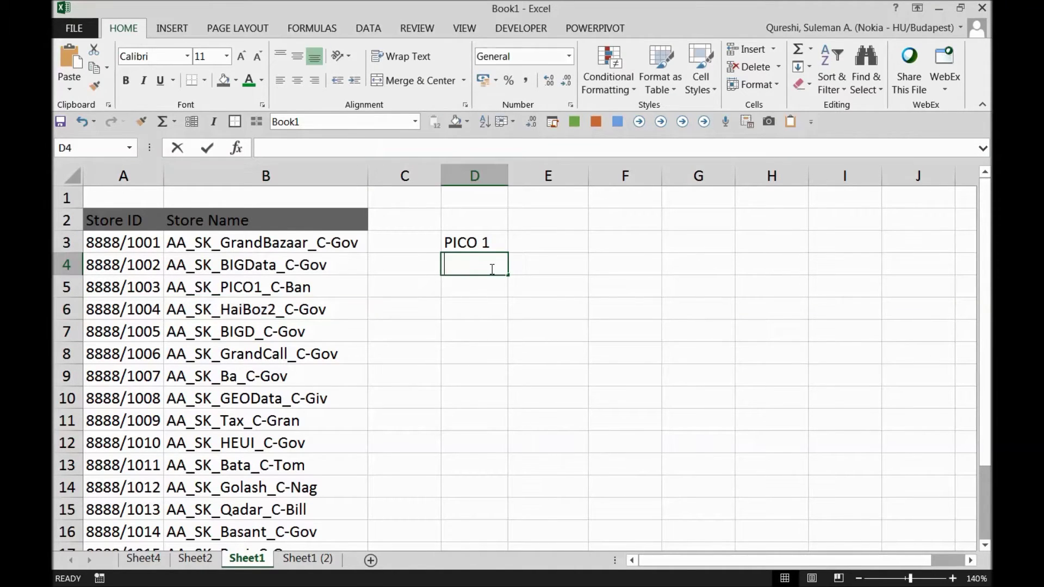
key("ctrl+v")
left_click(490, 268)
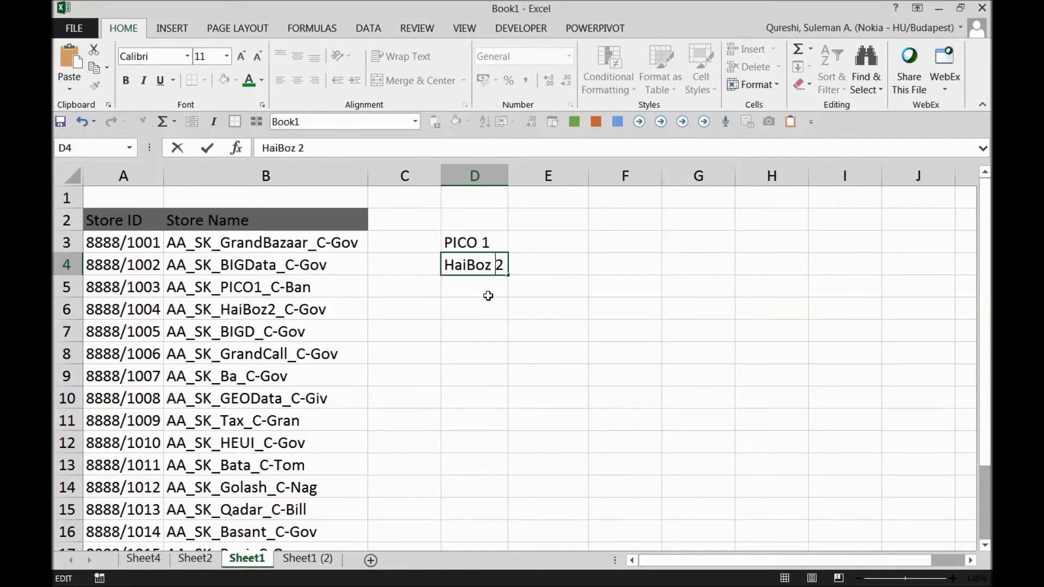
key("Return")
- Copy Sola2 from B18's store name into D5 as Sola 2
scroll(222, 388, "down", 2)
double_click(257, 442)
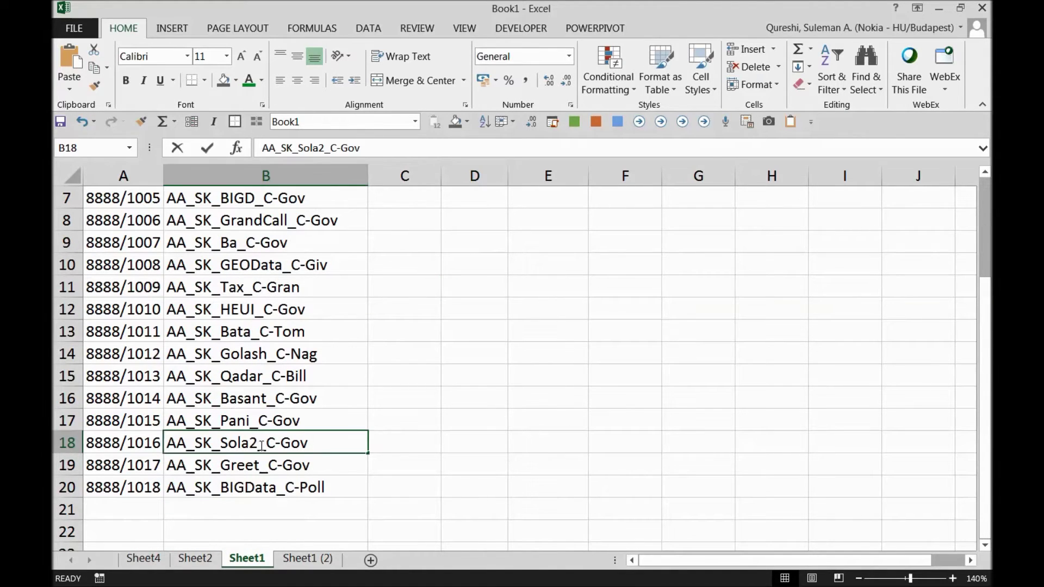
left_click_drag(258, 442, 221, 442)
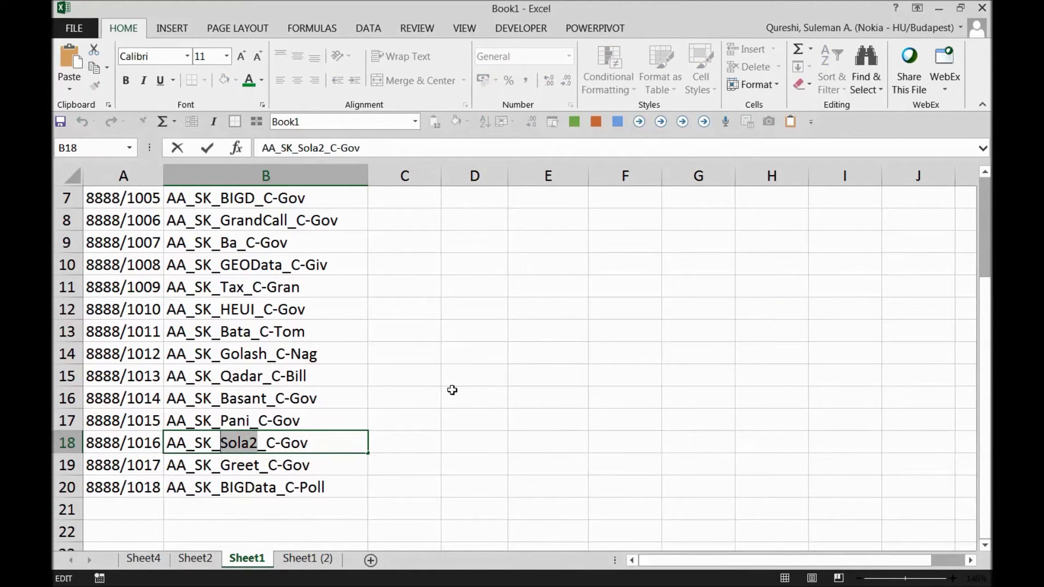
scroll(484, 339, "up", 2)
key("ctrl+c")
left_click(478, 286)
key("ctrl+v")
double_click(471, 286)
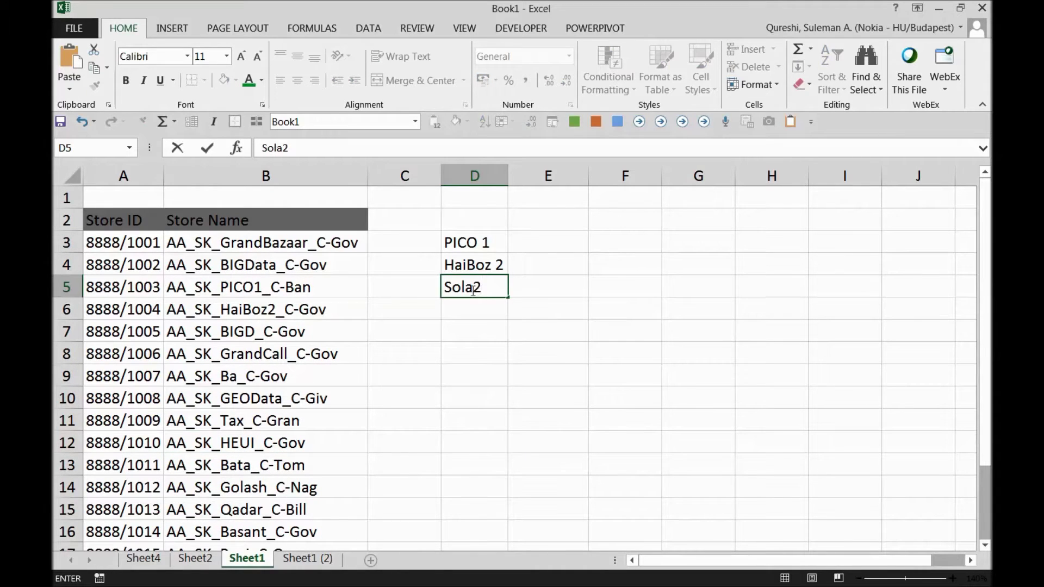
left_click(480, 357)
- Compare PICO 1 in D3 with the PICO1 part of B5's store name
left_click(480, 243)
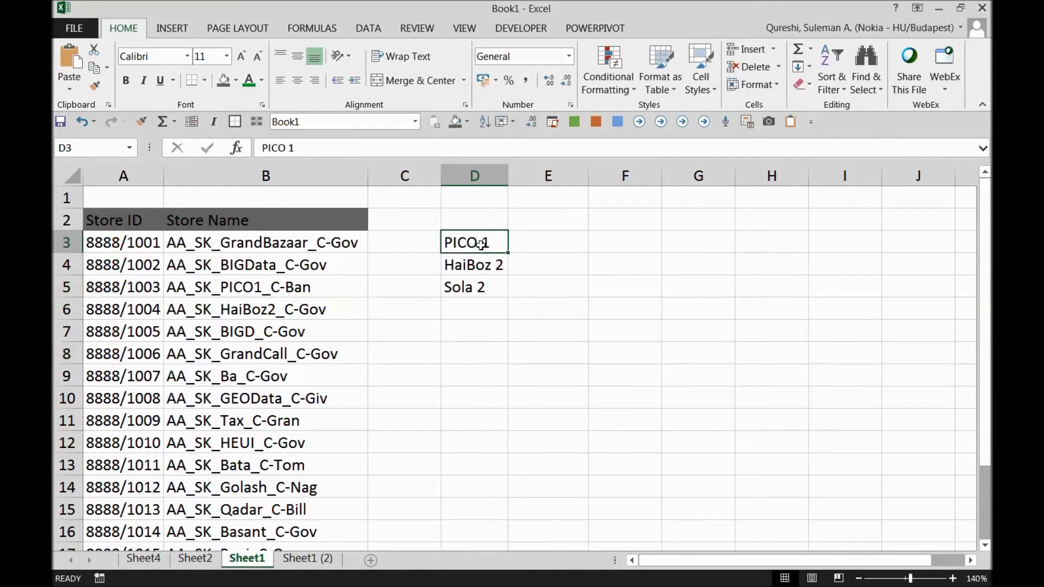
left_click(234, 287)
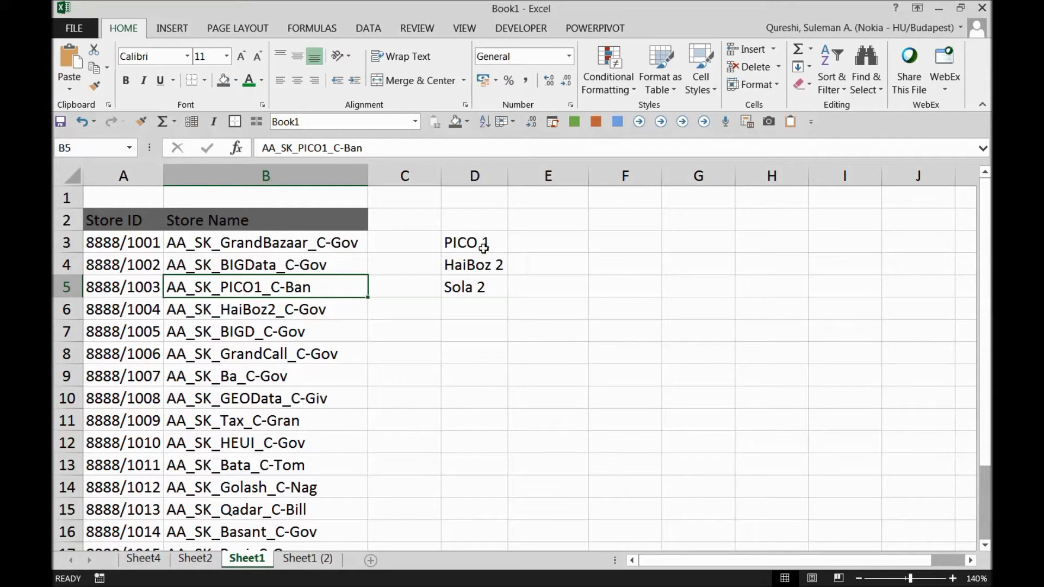
double_click(263, 288)
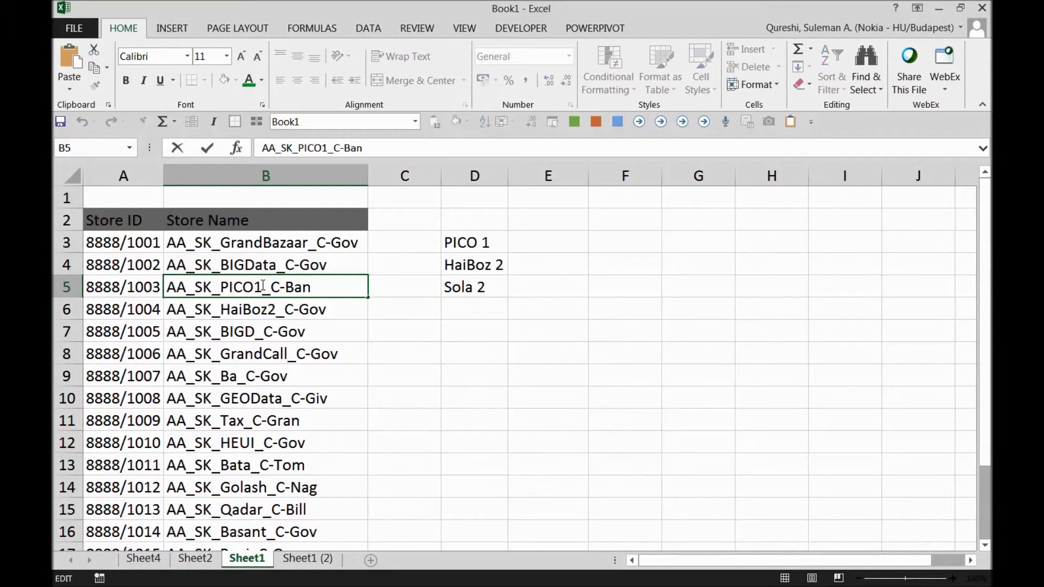
left_click_drag(263, 288, 221, 287)
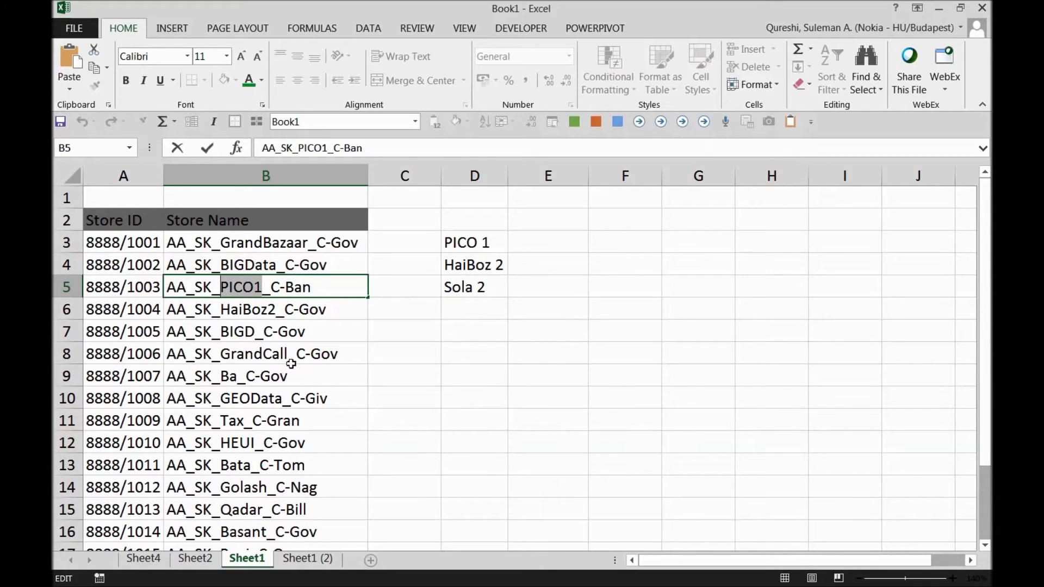
key("Escape")
left_click(444, 330)
left_click(466, 285)
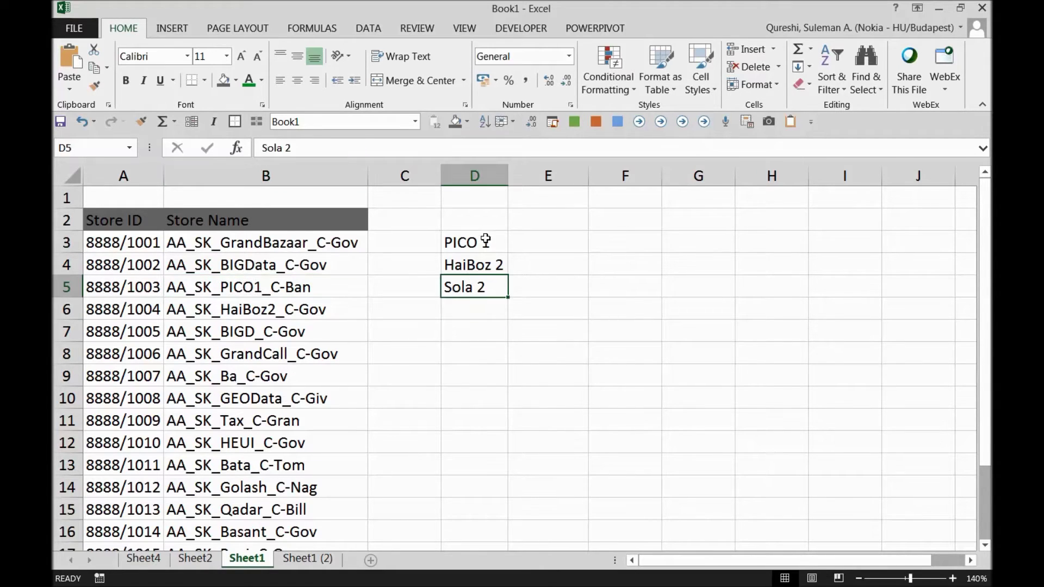
left_click_drag(485, 241, 478, 289)
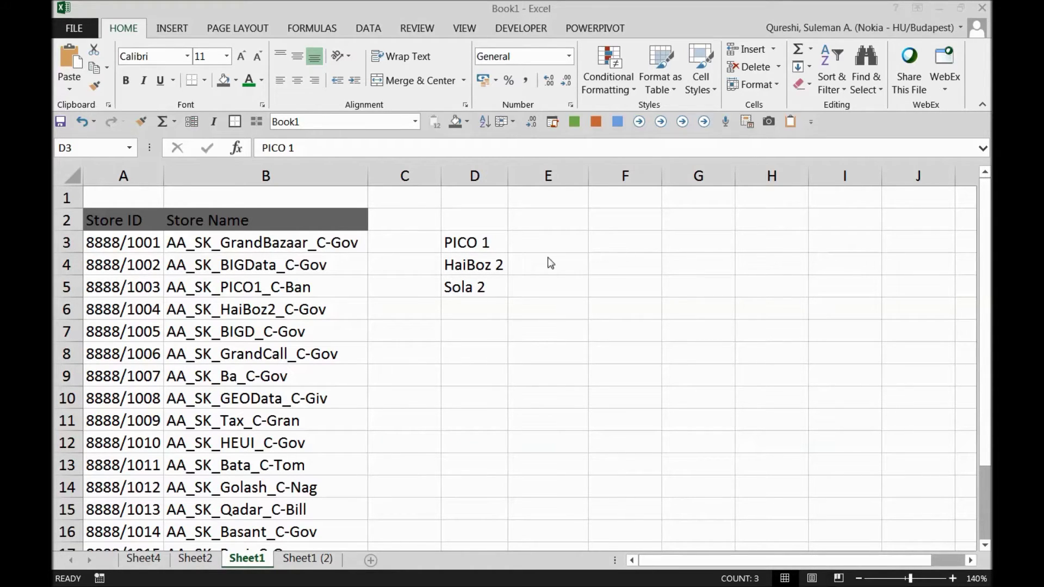
left_click(550, 240)
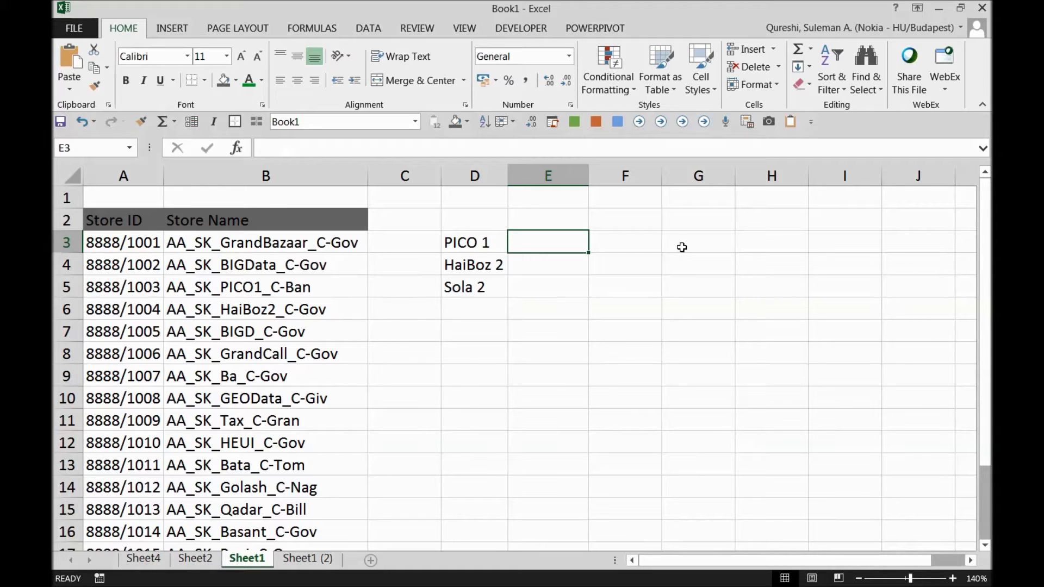
type("=substitu")
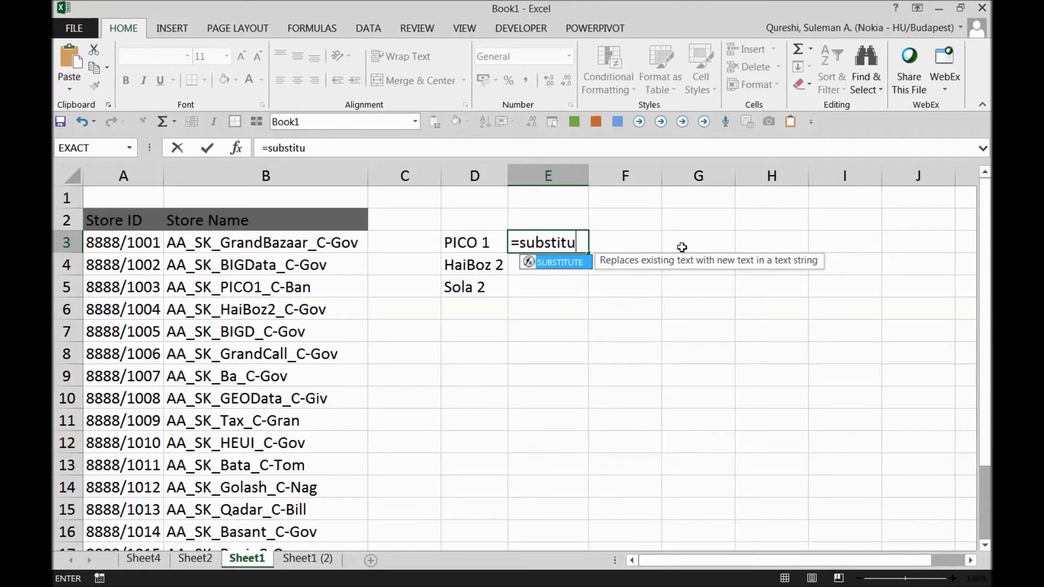
type("te(")
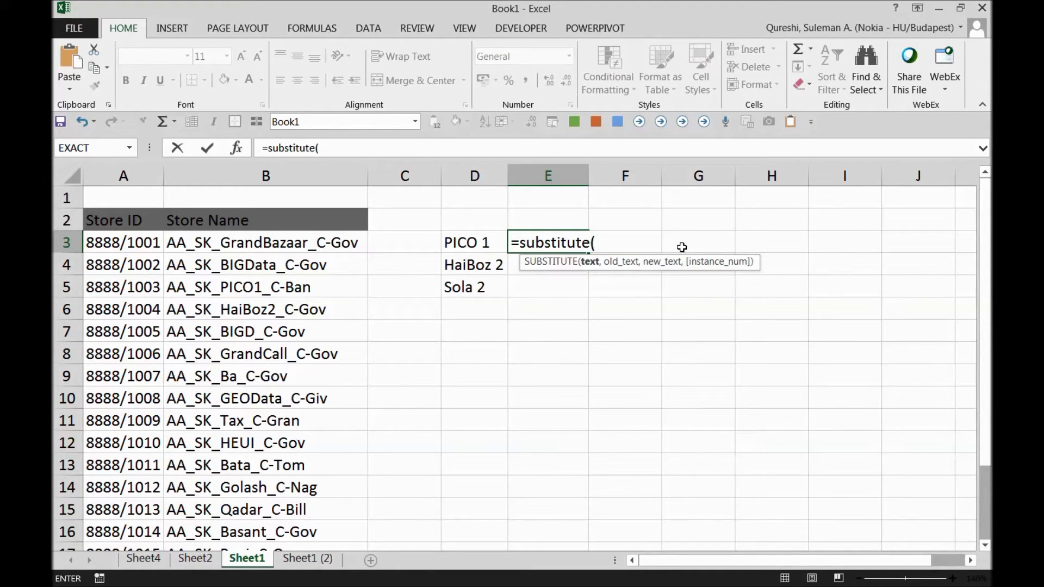
- Enter =SUBSTITUTE(D3," ","") in E3 so it returns PICO1
key("Left")
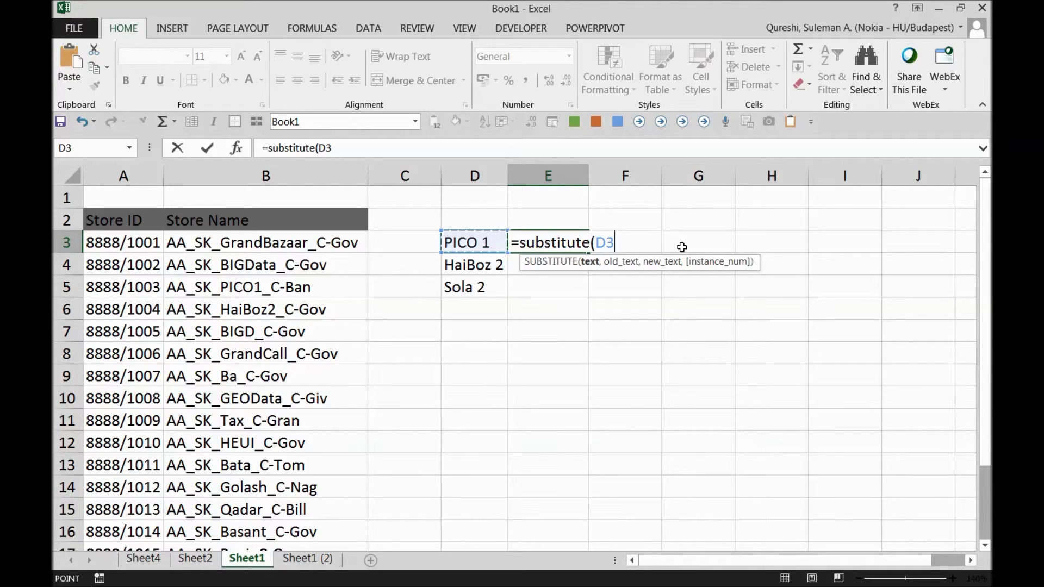
type(",")
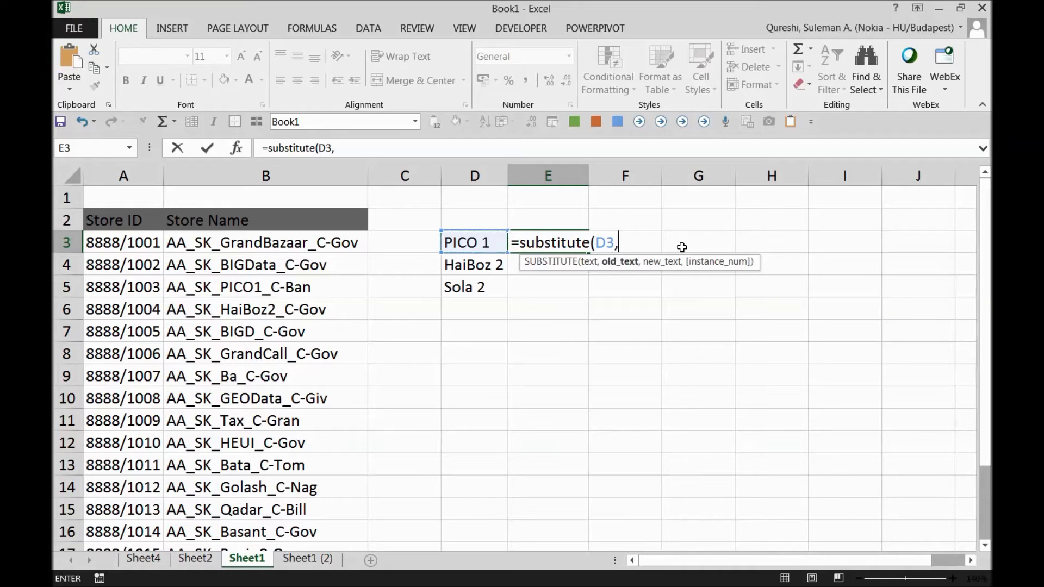
type("\"\"")
left_click(339, 148)
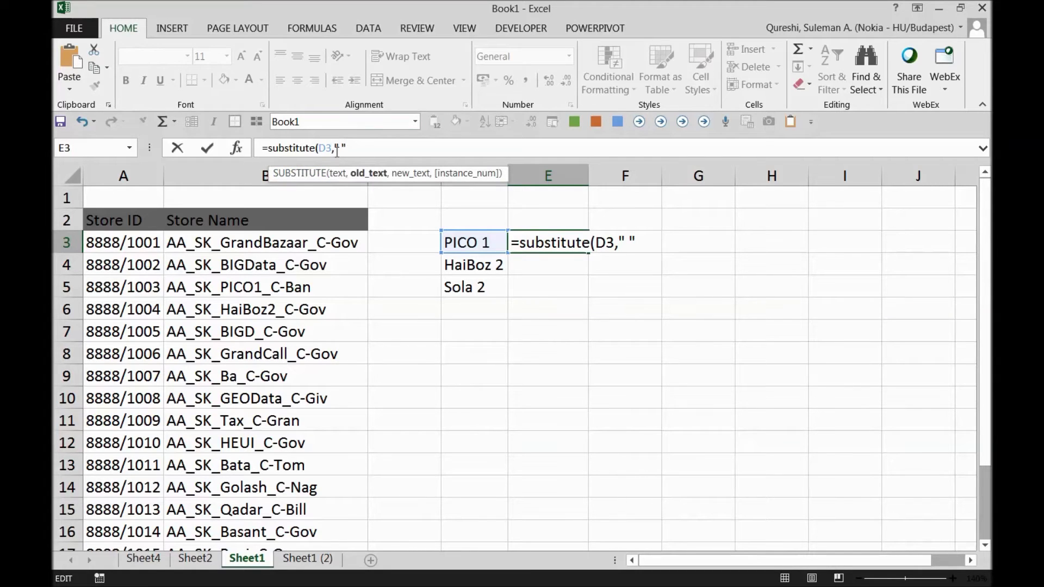
left_click(354, 148)
type(",")
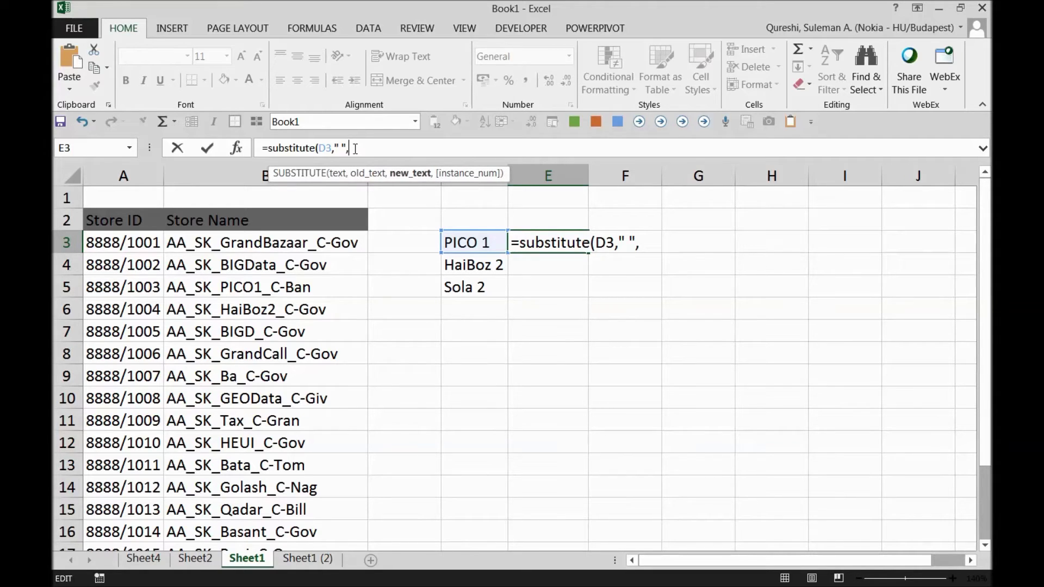
type("\"\"")
type(")")
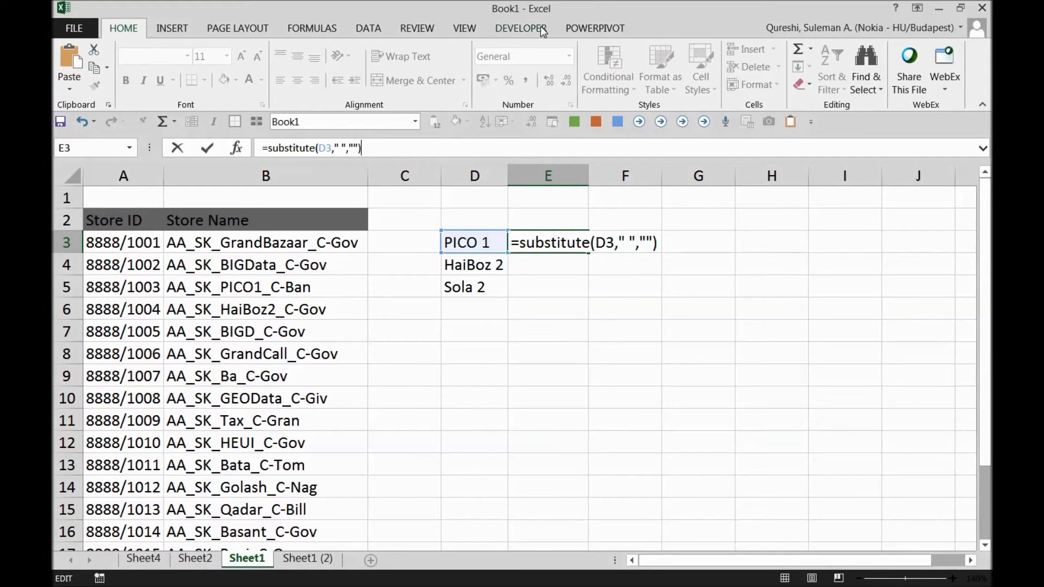
left_click(344, 148)
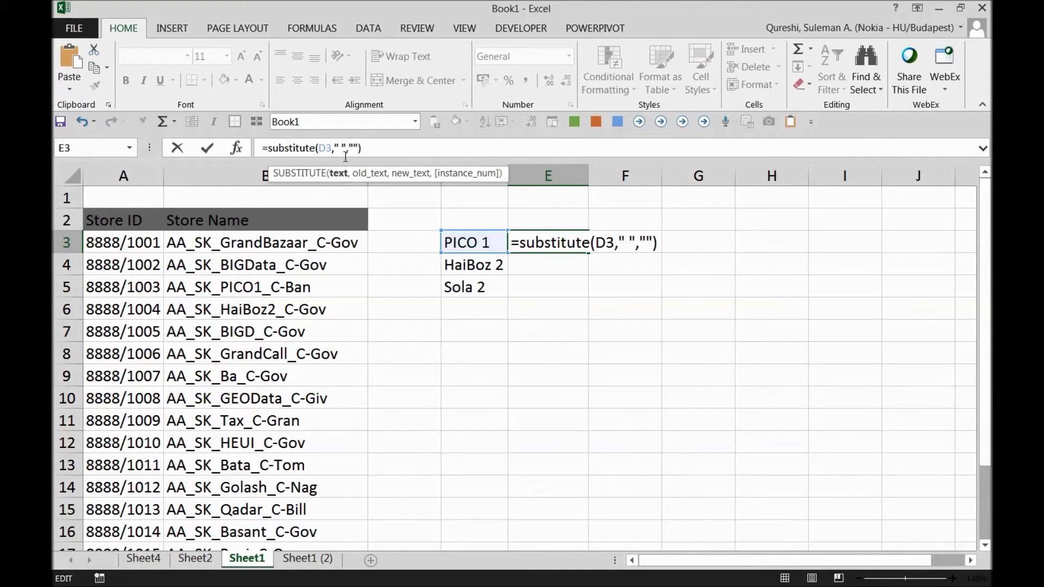
key("Return")
key("Up")
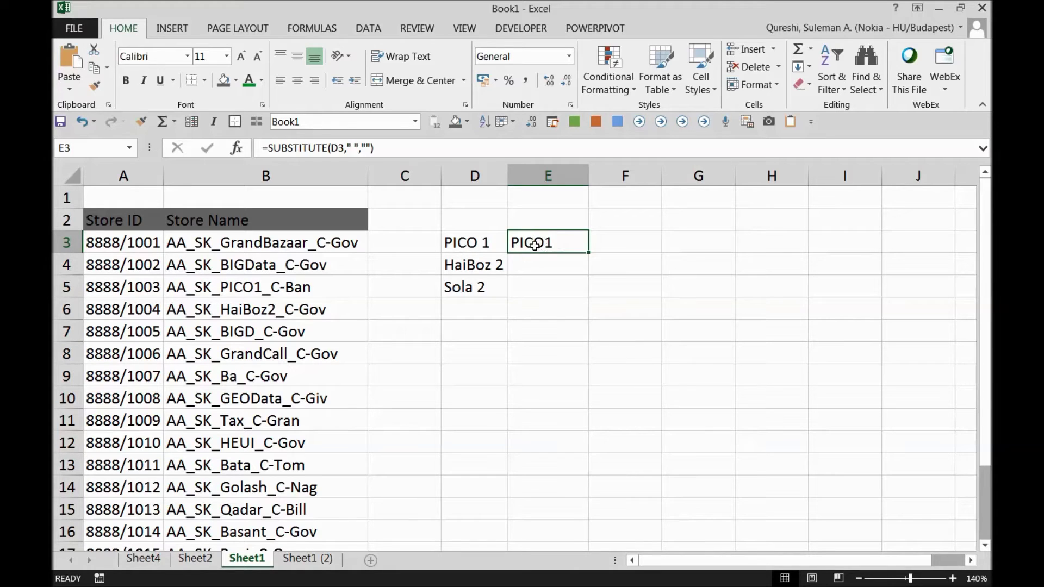
- Inspect B5's store name, then put E3's SUBSTITUTE formula back into edit mode in the formula bar
double_click(233, 287)
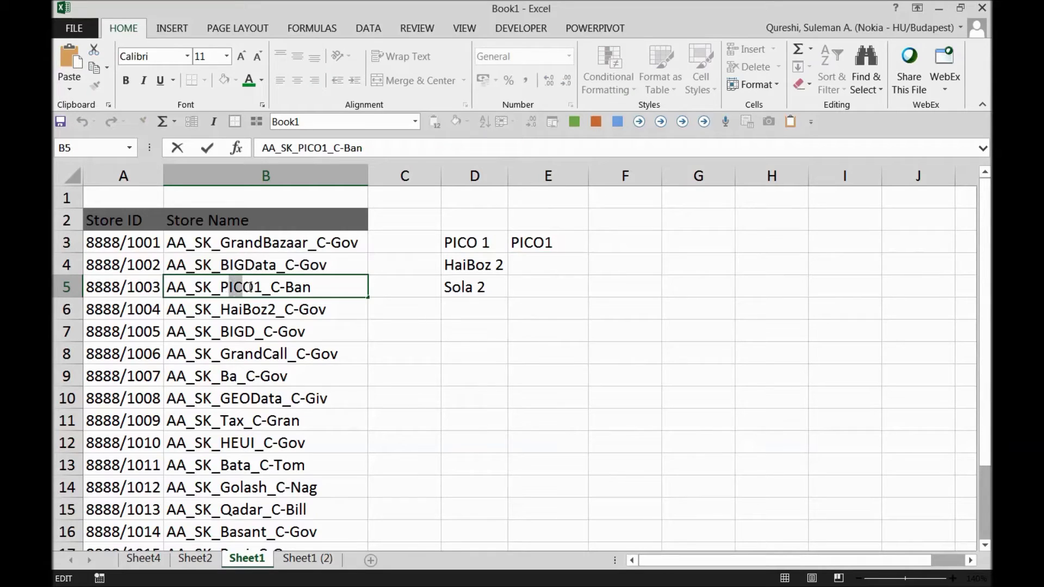
left_click(546, 245)
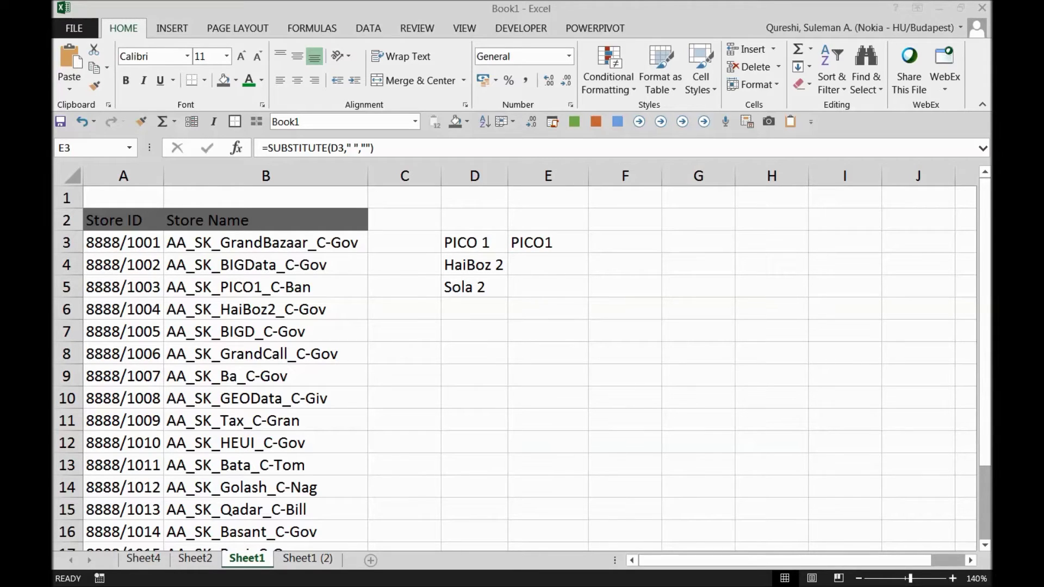
left_click(553, 249)
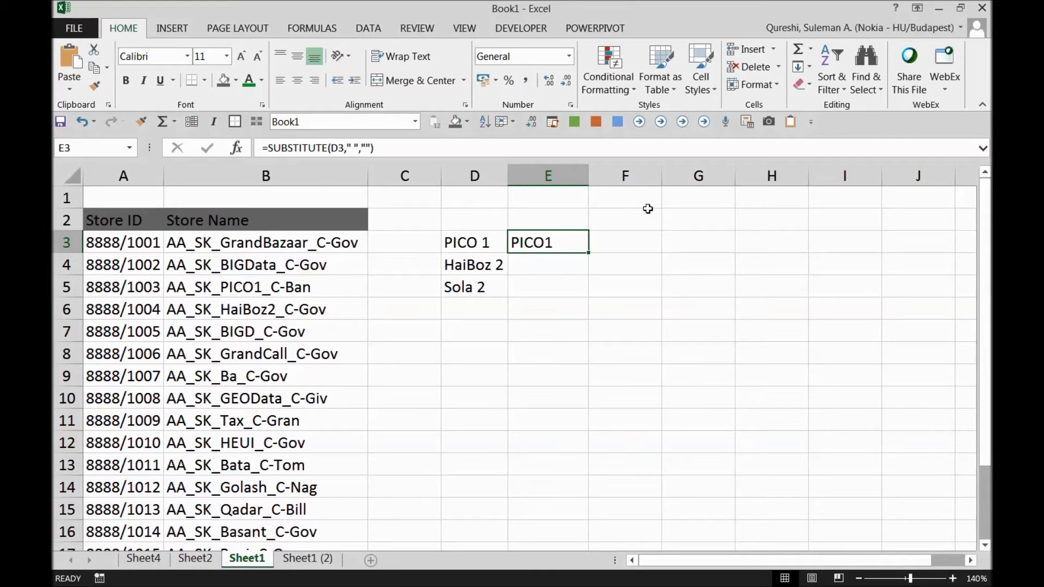
left_click(268, 147)
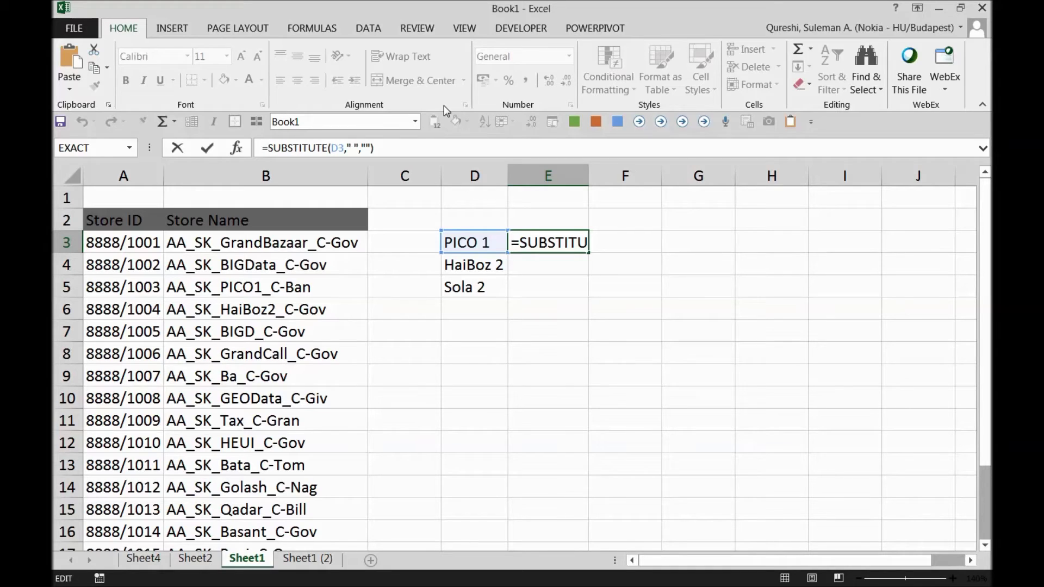
- Wrap E3's SUBSTITUTE formula in "*" wildcards so it returns *PICO1*
type("\"\"")
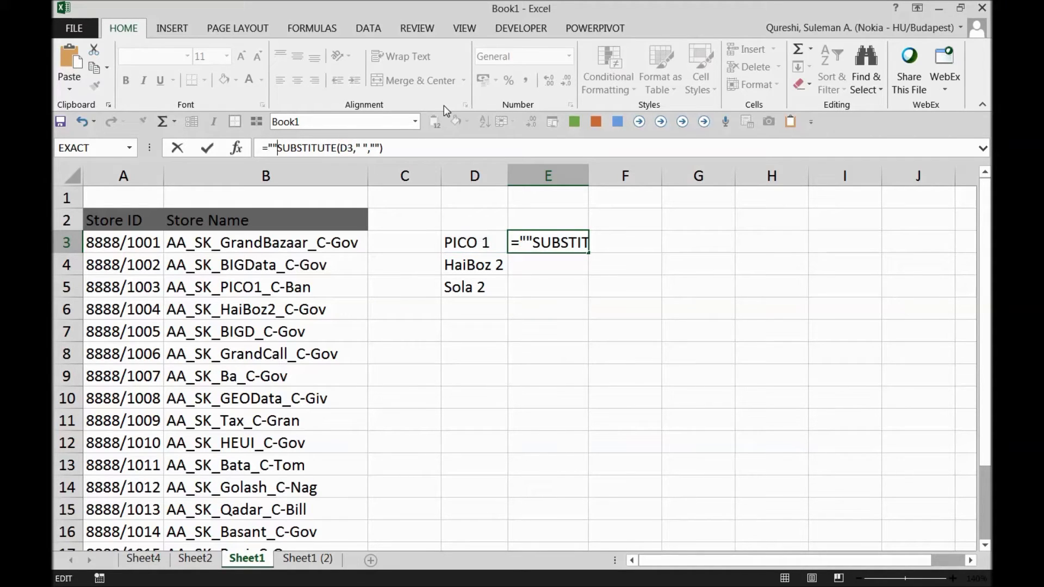
key("Left")
type("*")
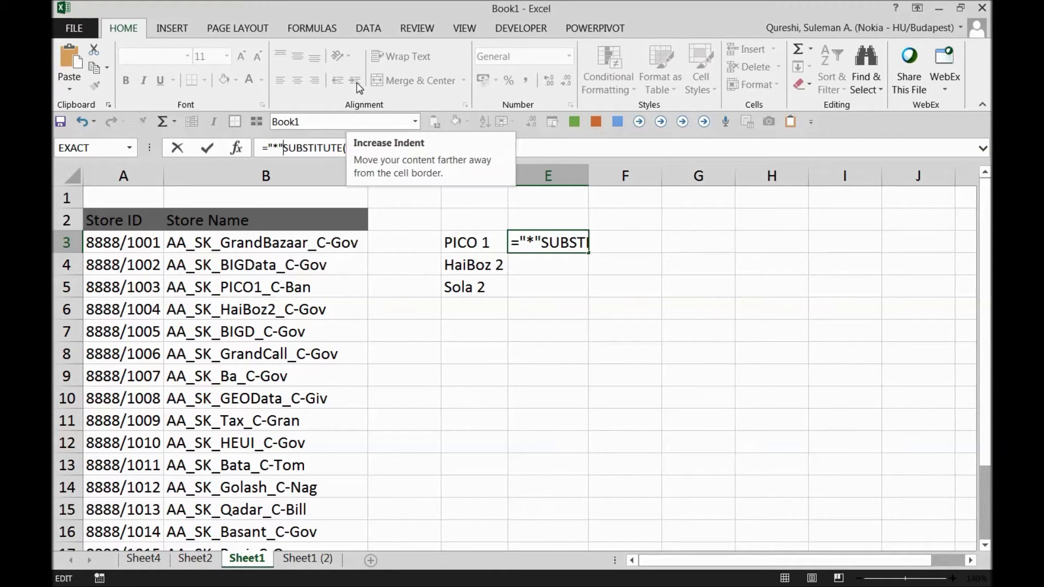
type("&")
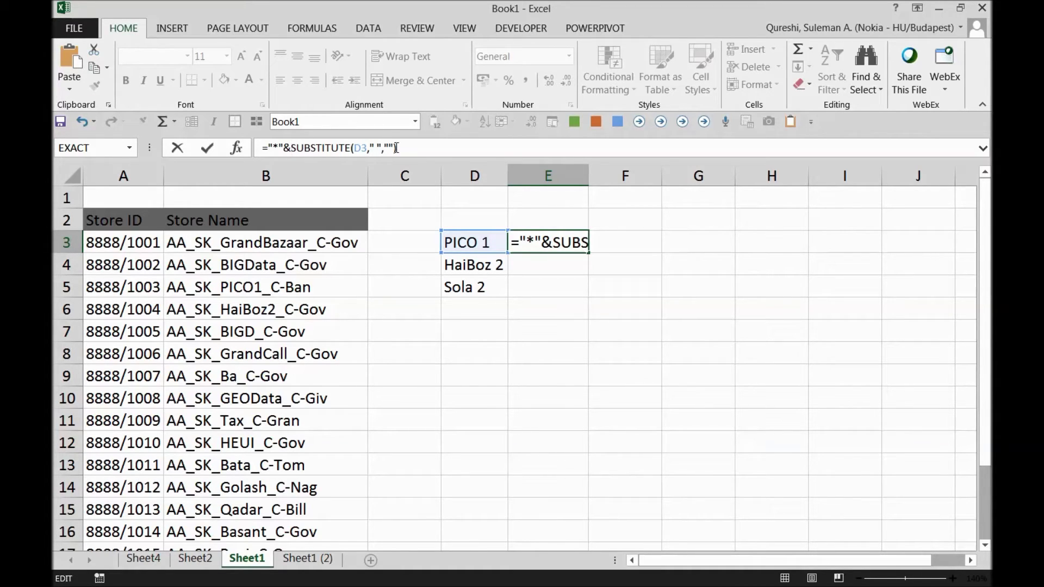
left_click(440, 154)
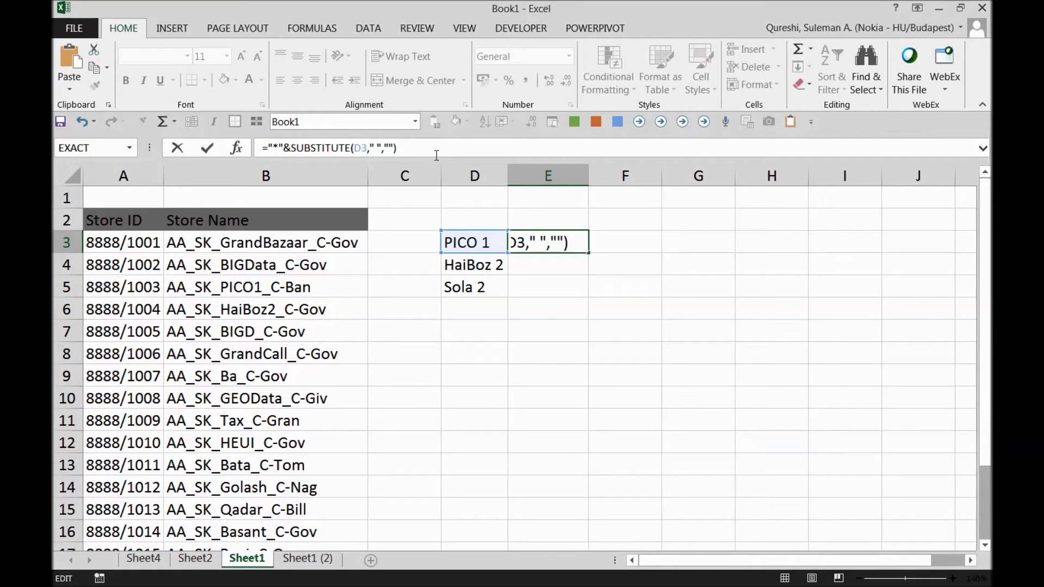
type("&\"\"")
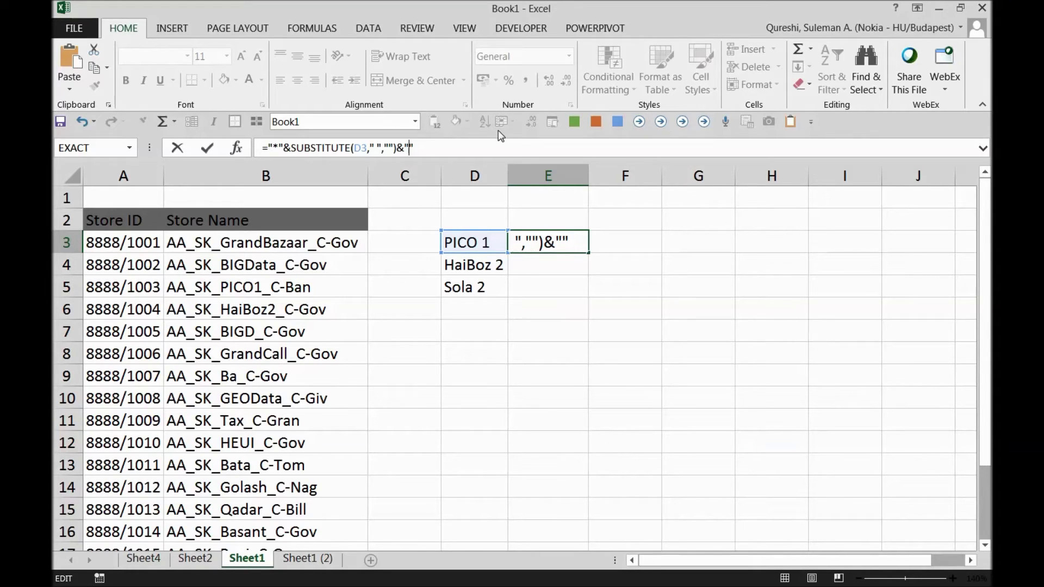
type("&")
key("BackSpace")
type("*")
key("Return")
key("Up")
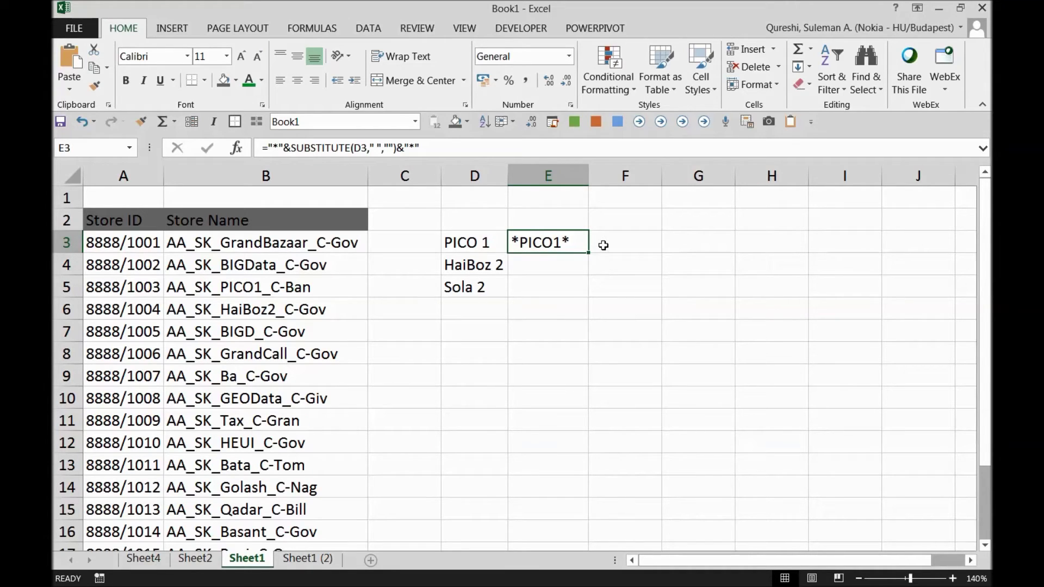
left_click(421, 147)
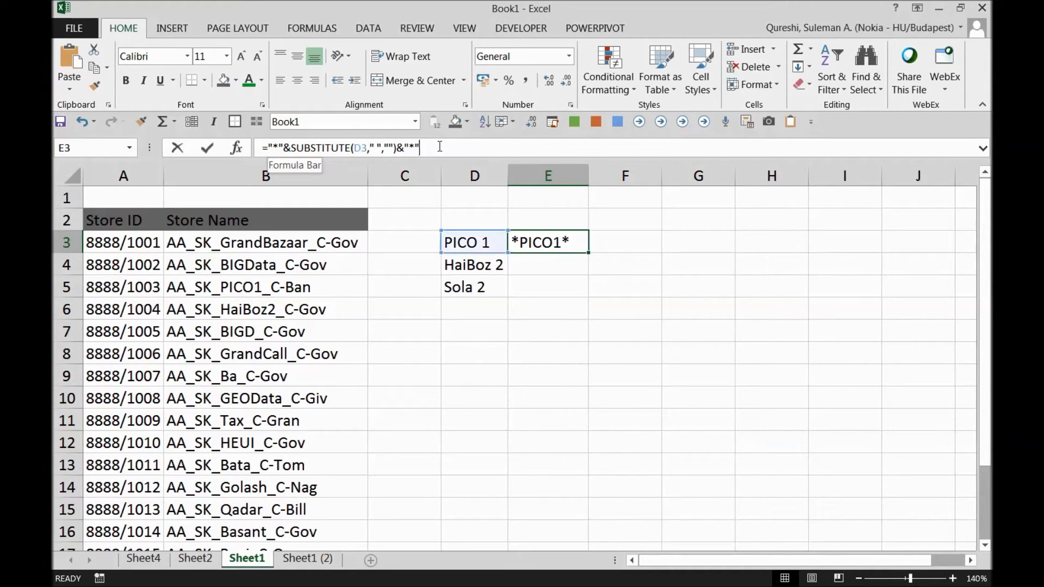
left_click_drag(421, 148, 84, 146)
key("Escape")
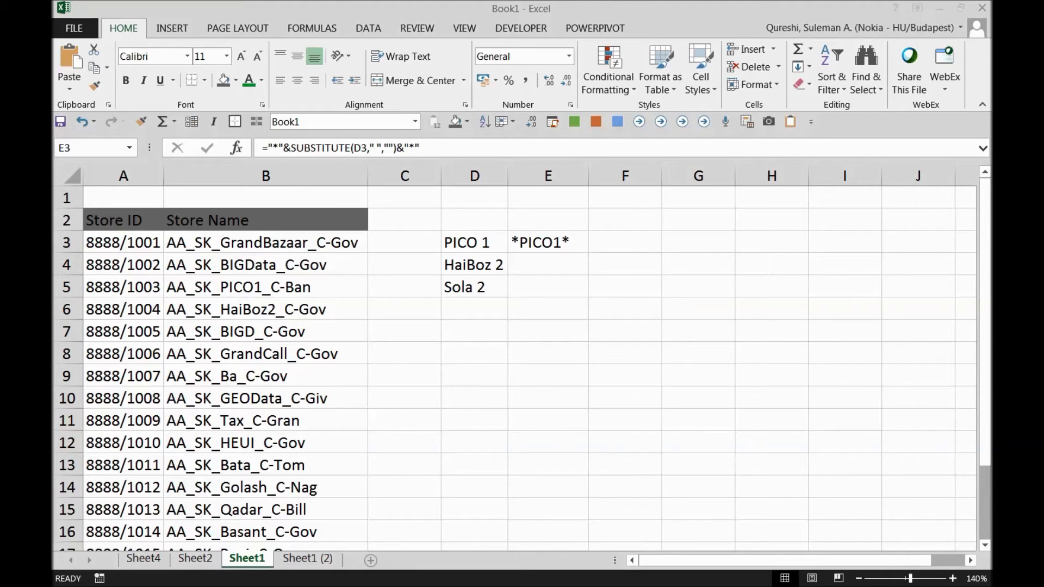
left_click(548, 241)
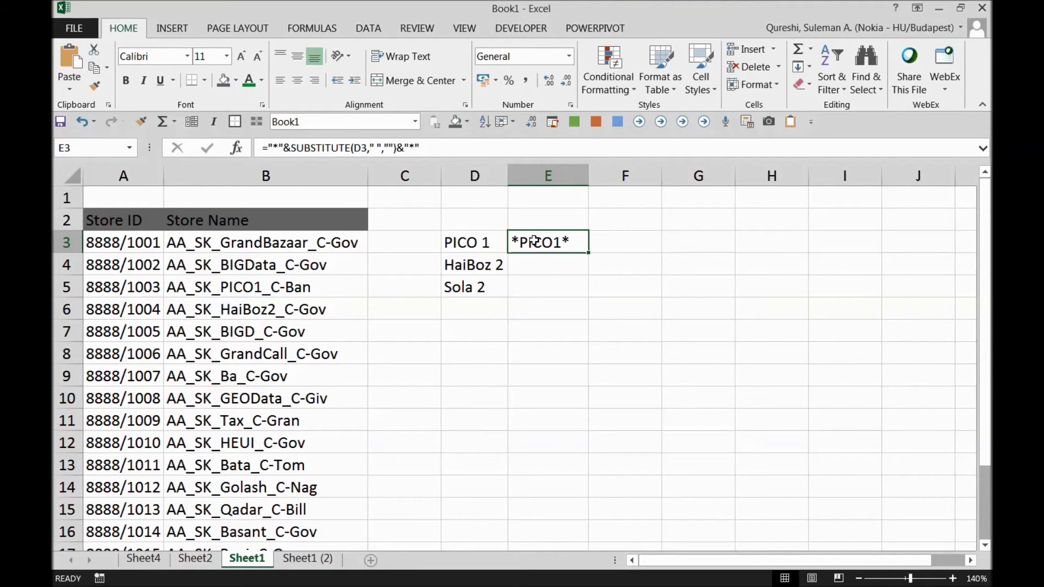
- Clear E3 and start a new formula reading =index(a3
key("Delete")
left_click(557, 286)
left_click(543, 241)
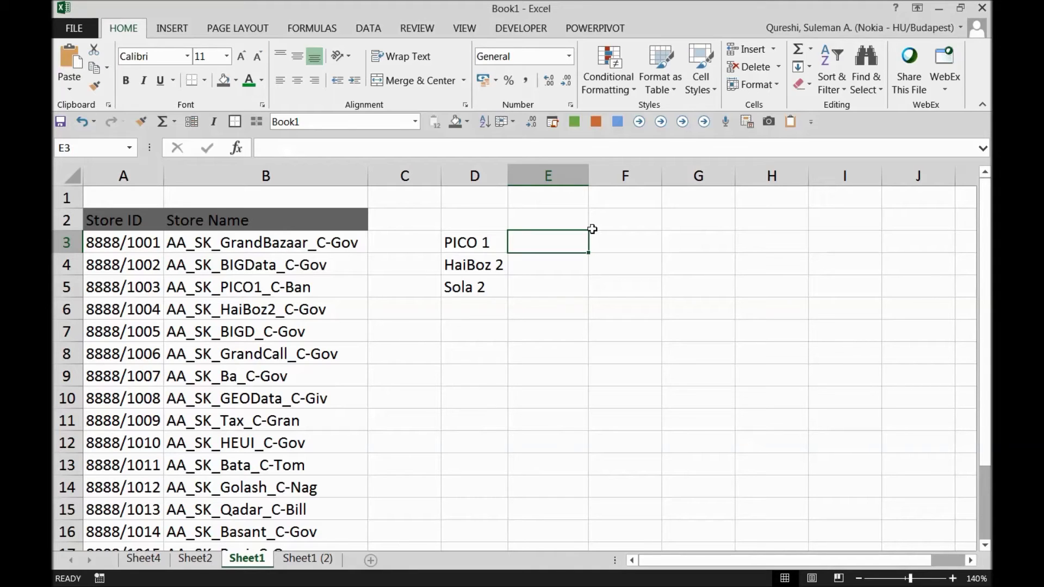
type("=")
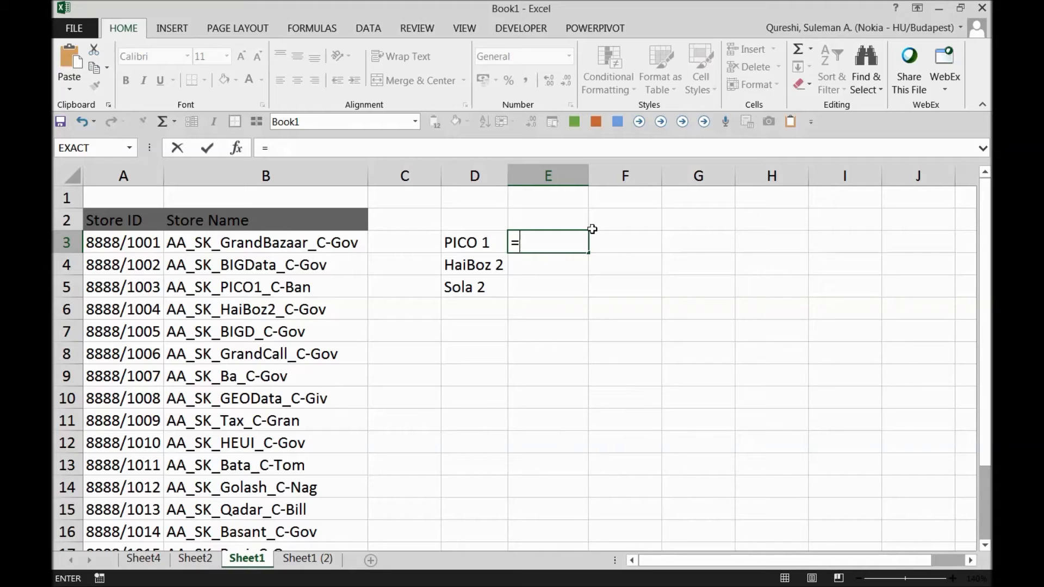
type("index")
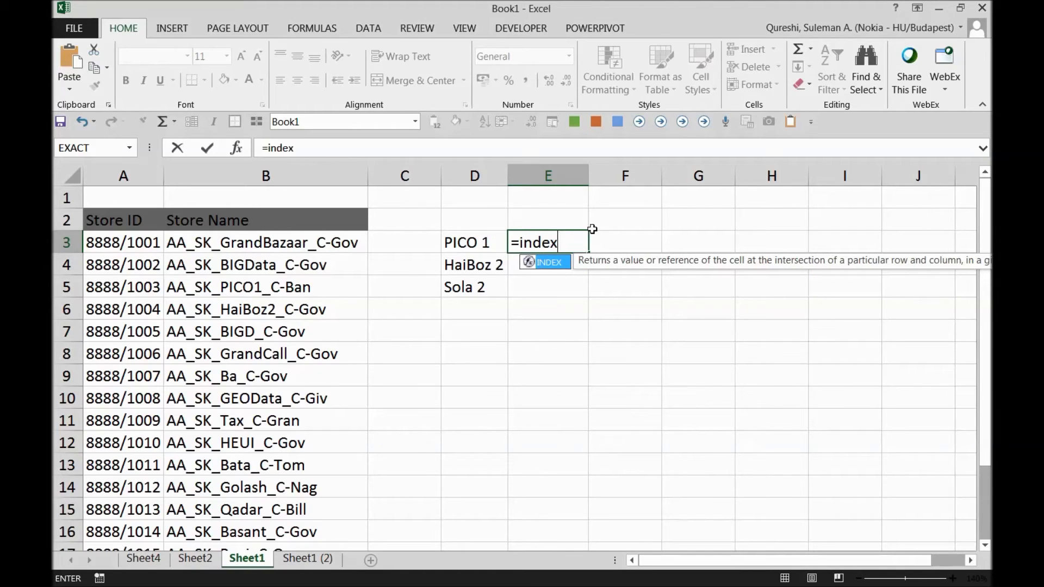
type("(")
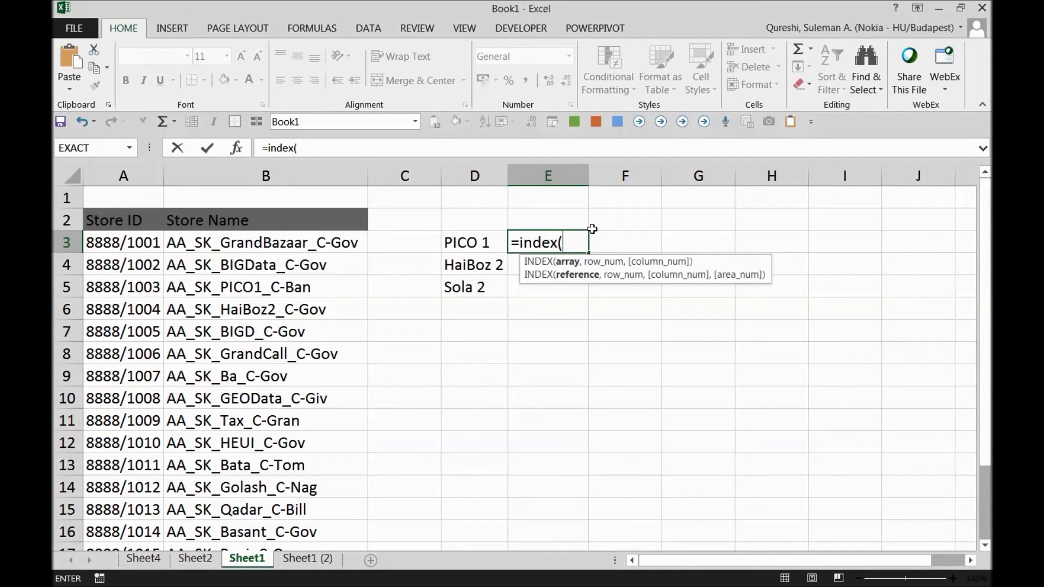
type("a3")
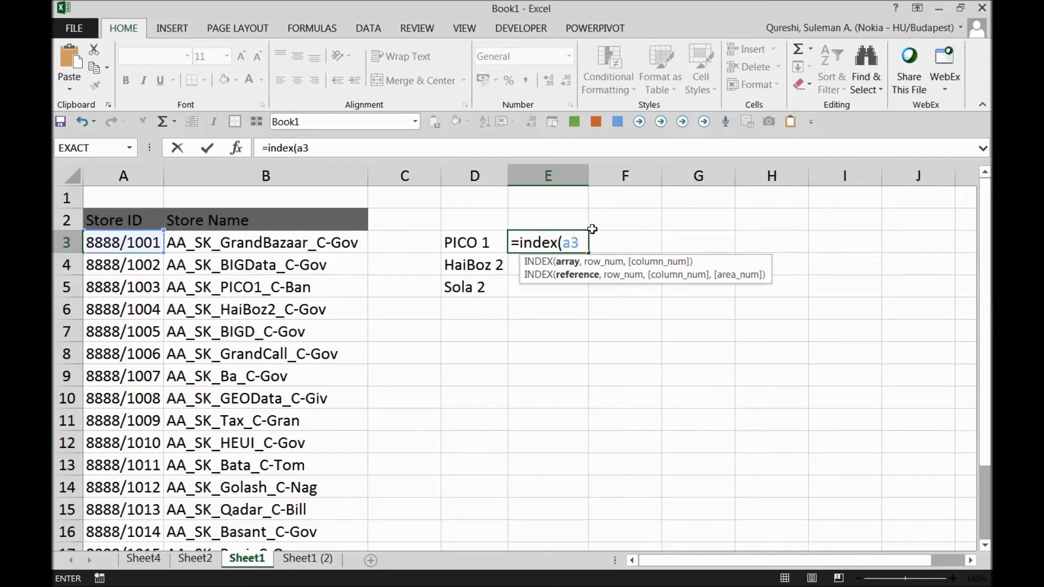
- Set the INDEX range to $A$3:$A$20 and begin match("*"&SUBSTITUTE( in E3
key("F4")
type(":")
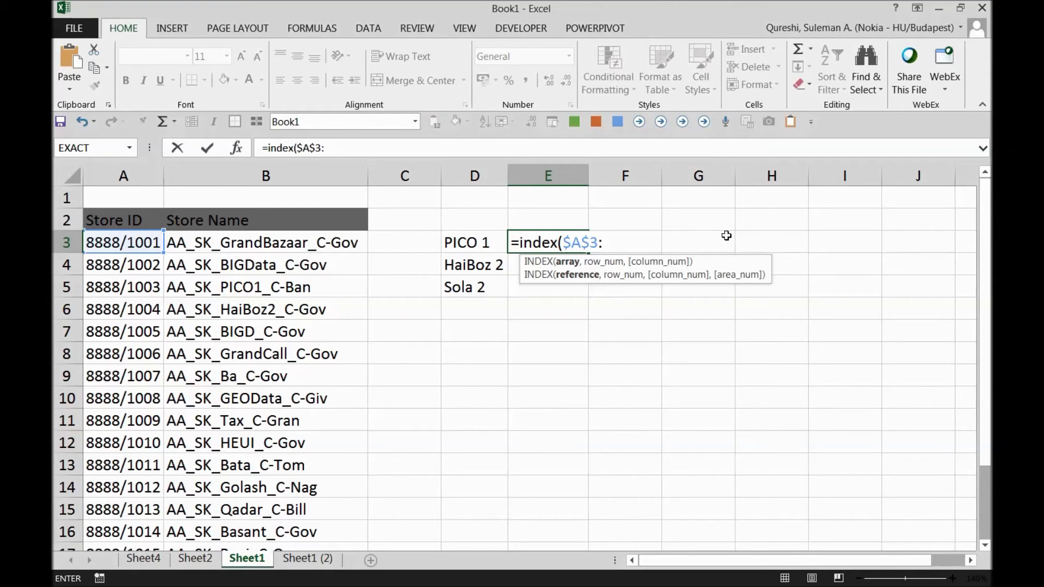
type("a")
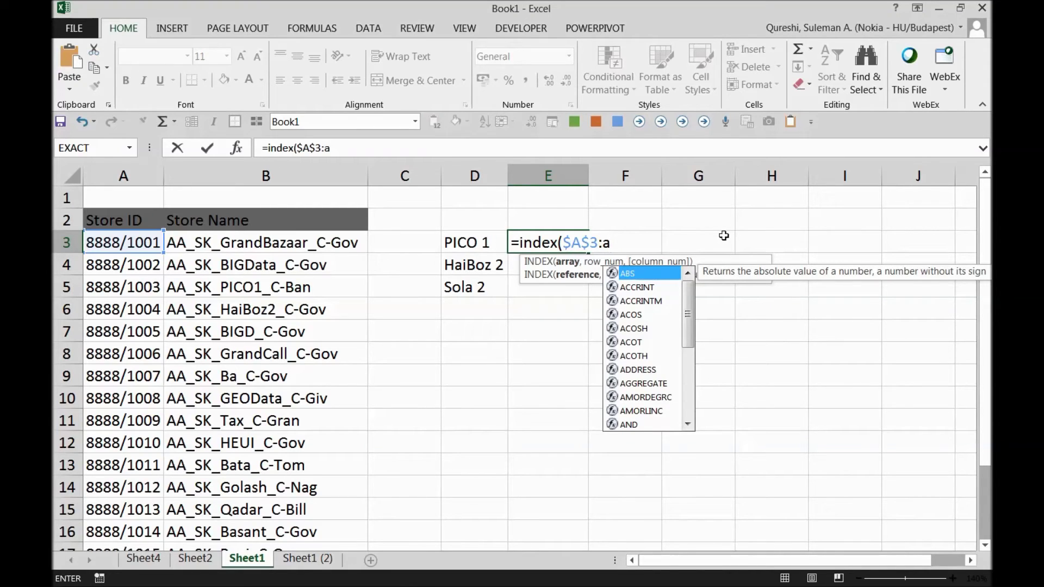
type("20")
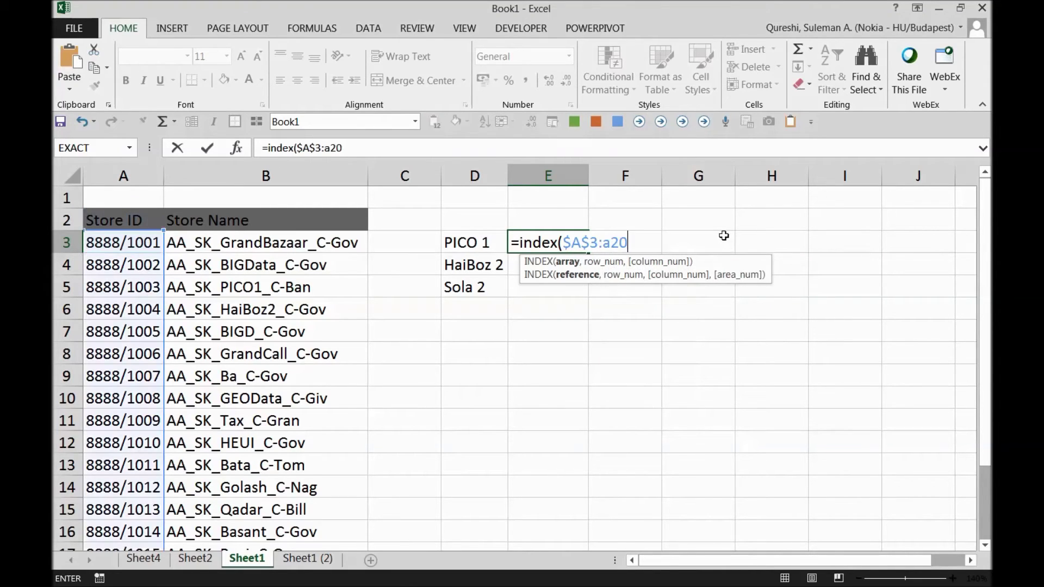
key("F4")
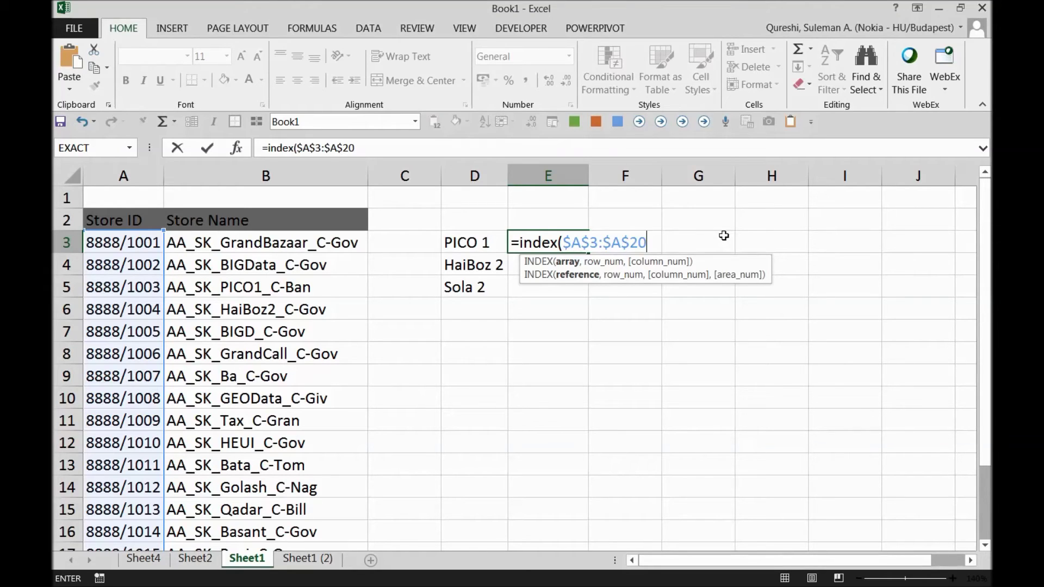
type(",")
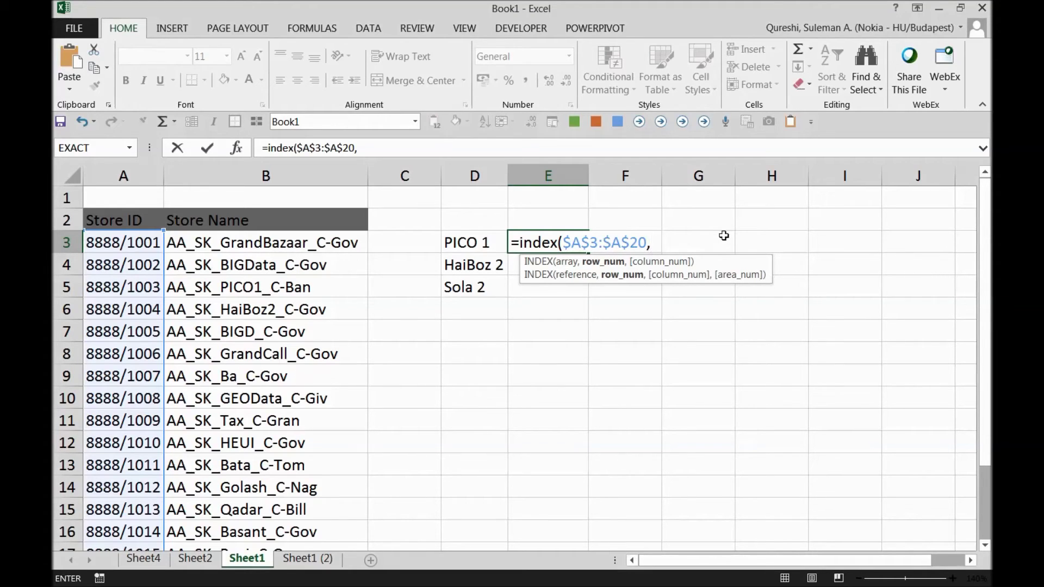
type("match")
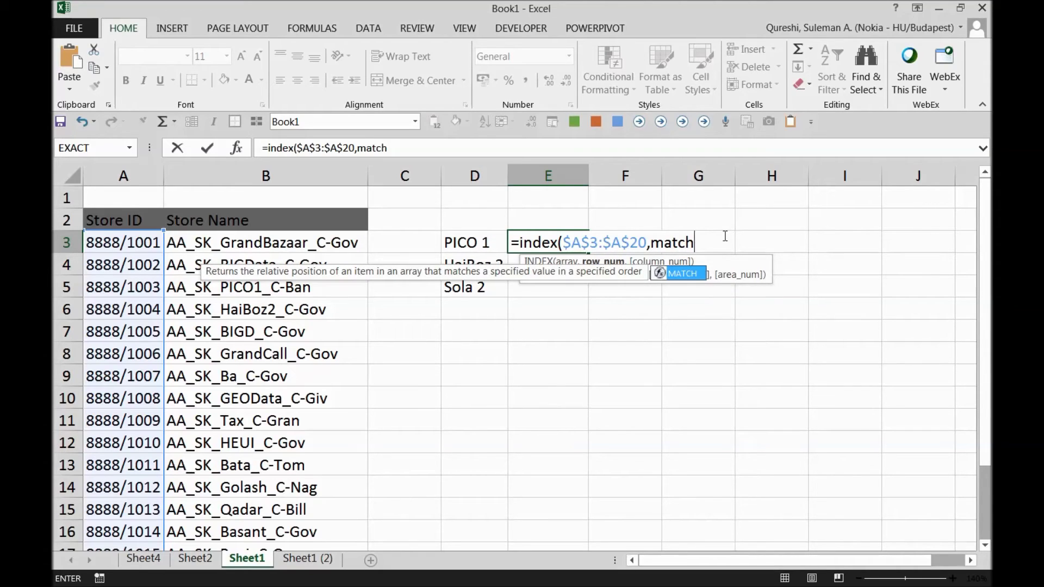
type("(")
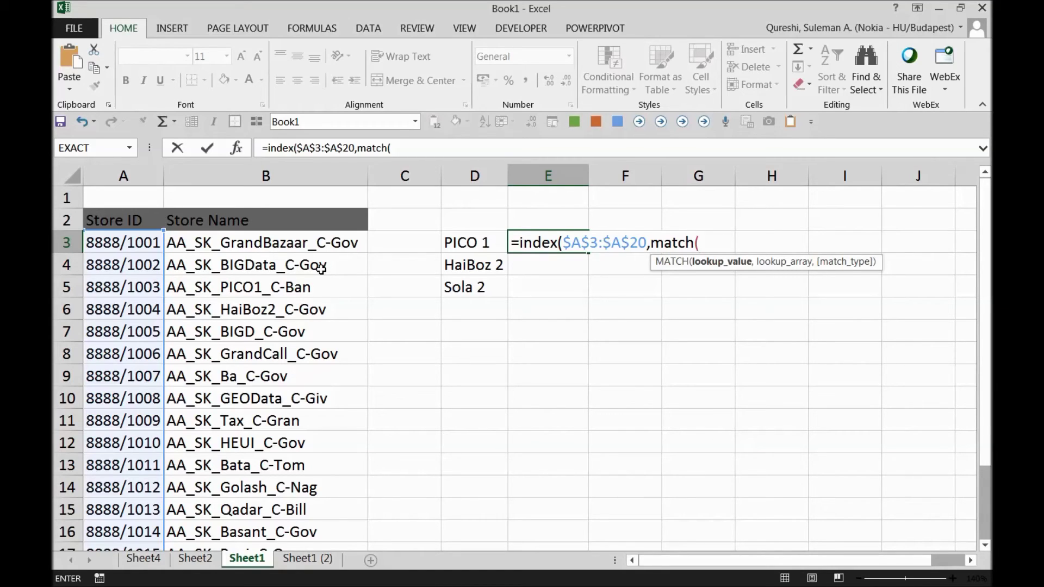
type("\"*\"&SUBTI")
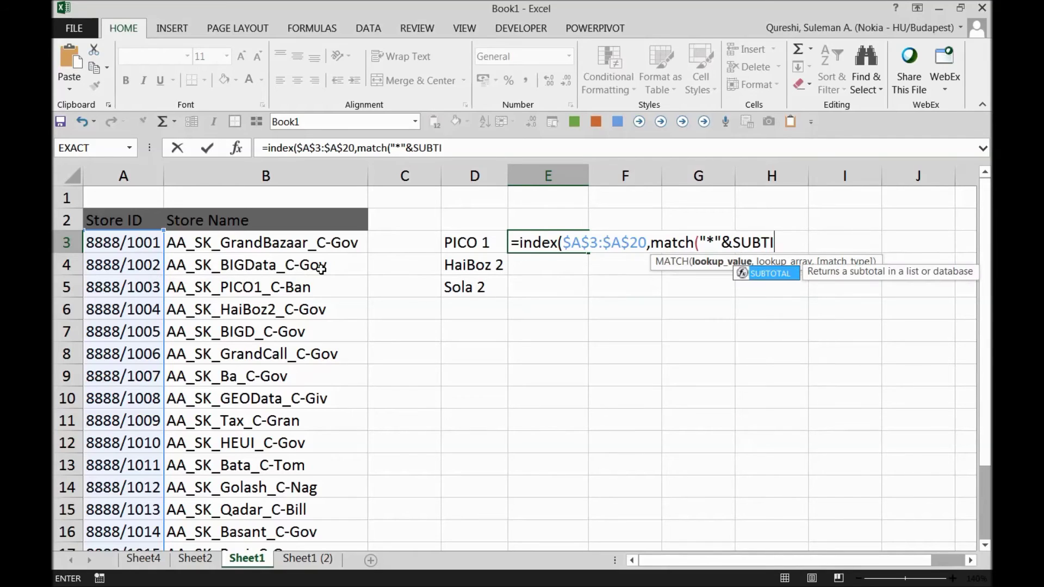
key("BackSpace")
type("STITUTE")
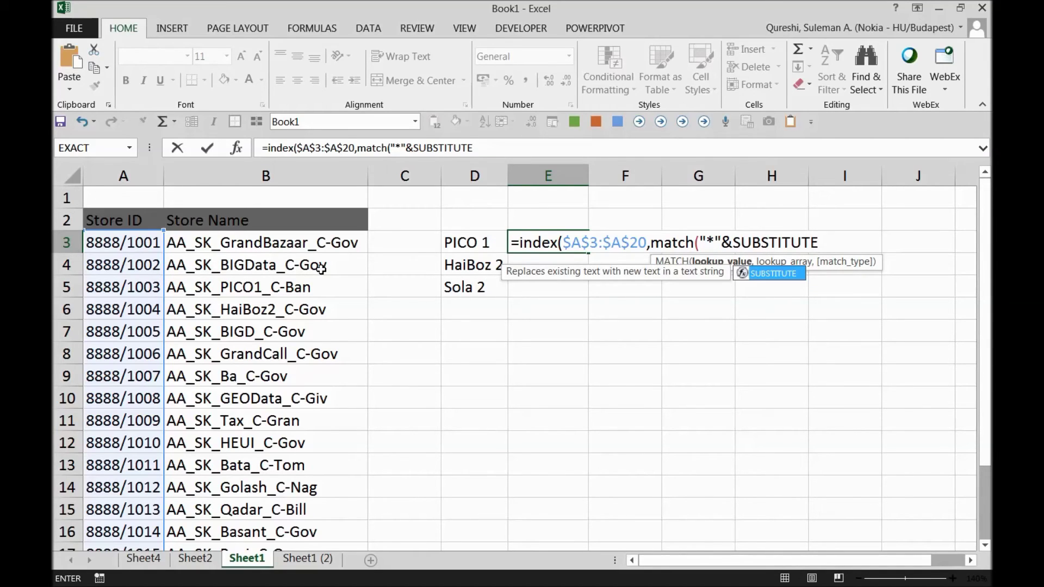
type("(")
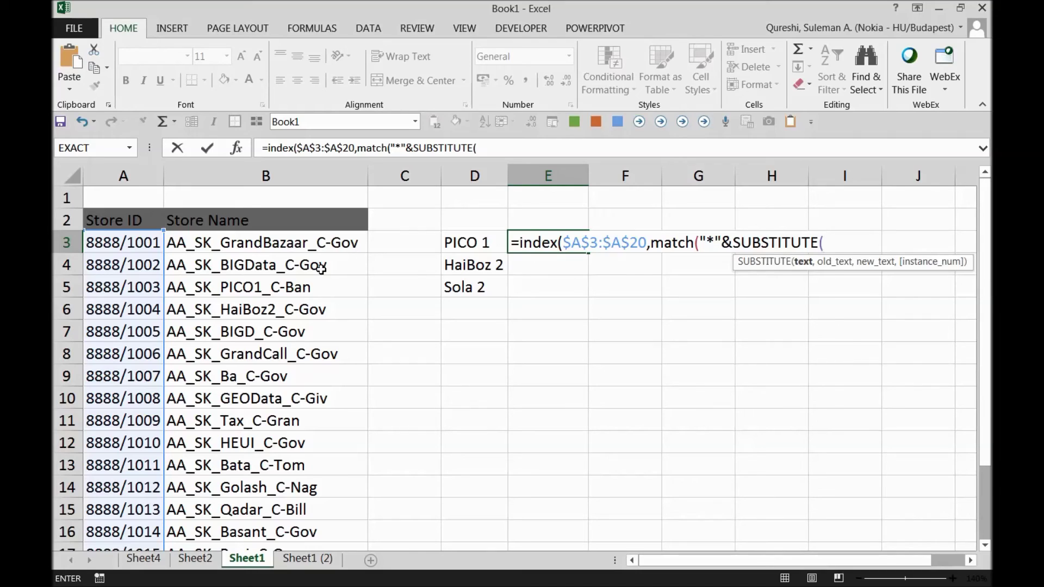
- Give SUBSTITUTE the arguments D3," ","" so the space in D3 is removed
type("D")
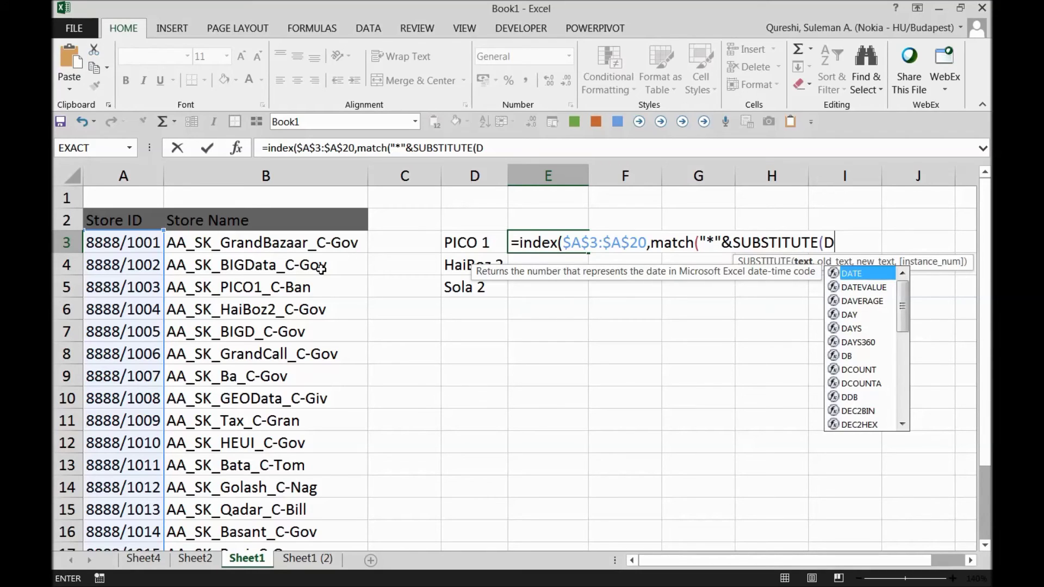
type("3")
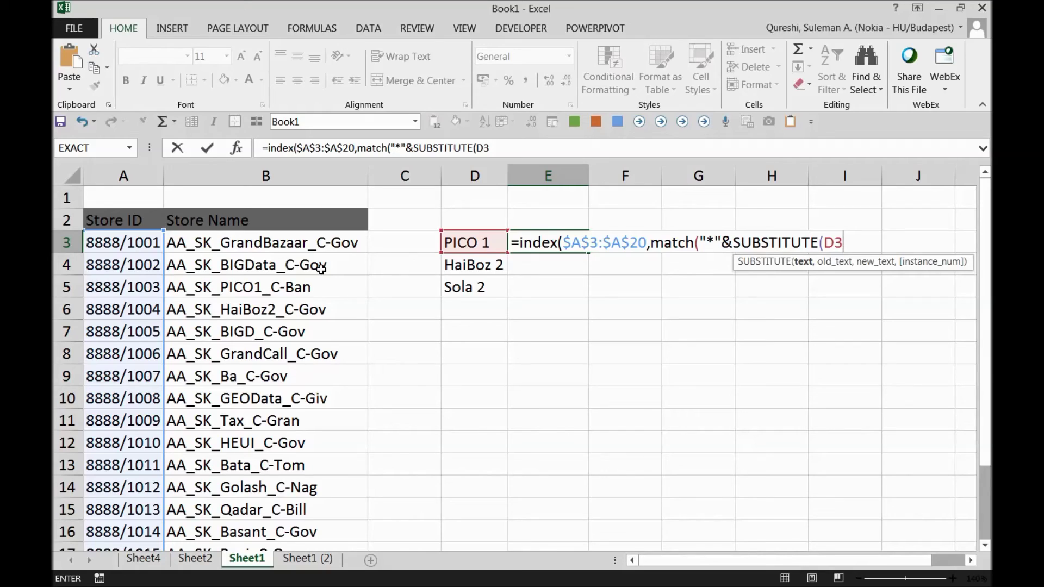
type(",")
type("\"\"")
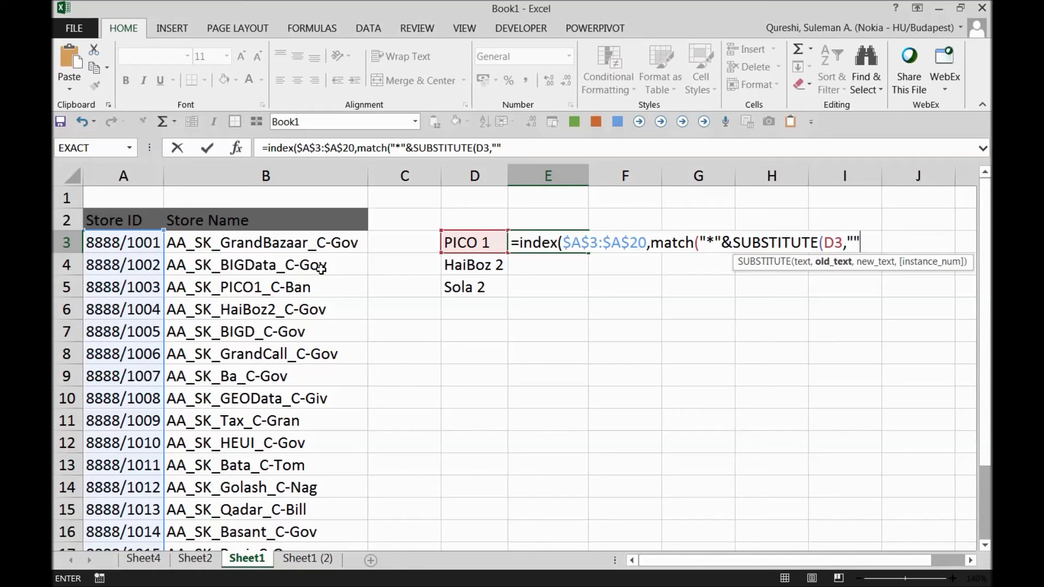
key("BackSpace")
type("\"\"")
key("BackSpace")
type(",\"\"")
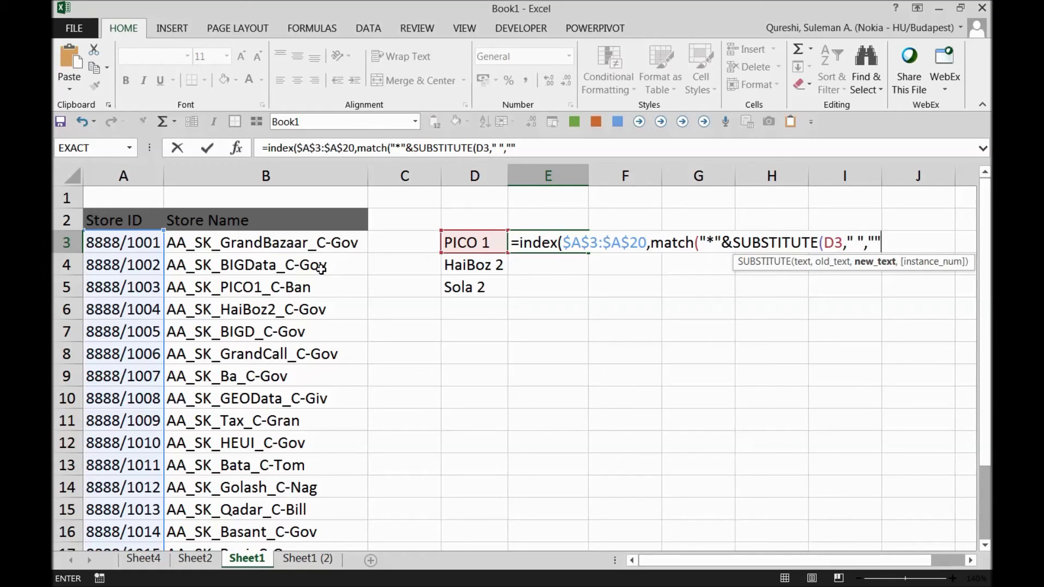
- Finish E3's formula with &"*", lookup range $B$3:$B$20 and match type 0, then enter it
type("(")
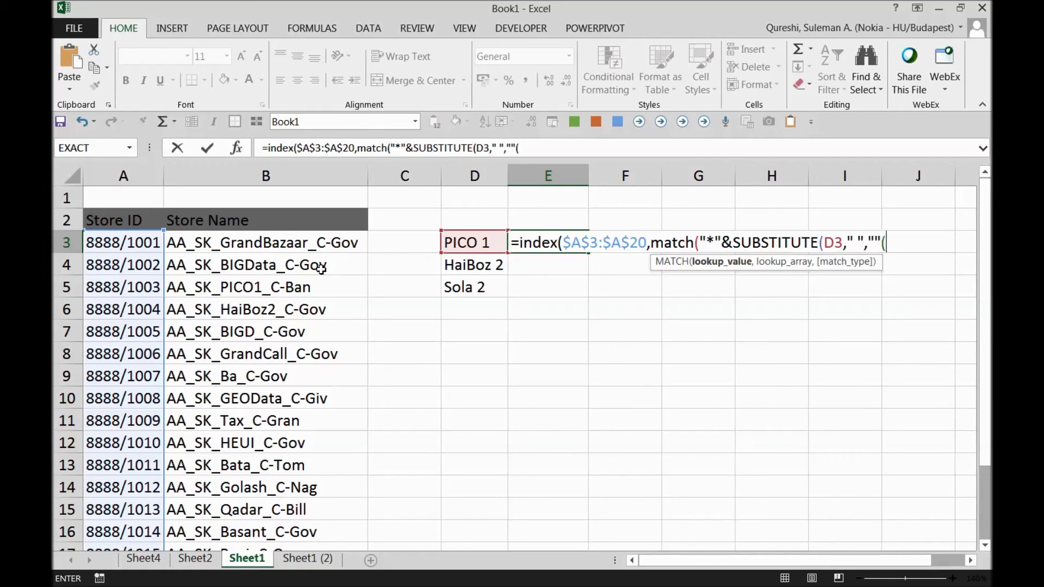
key("BackSpace")
type(")&")
type("\"*\"")
type(",")
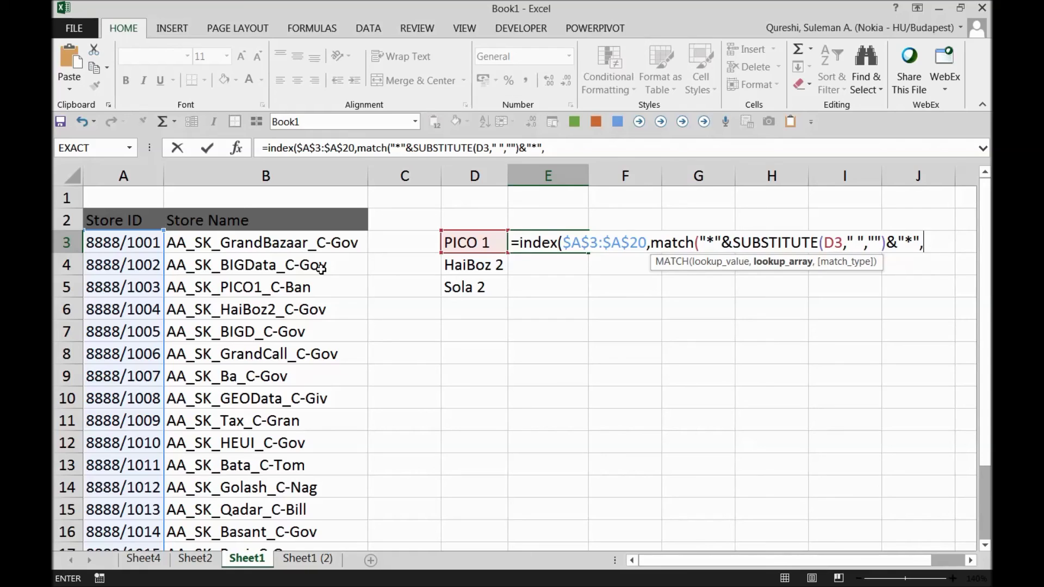
type("b3")
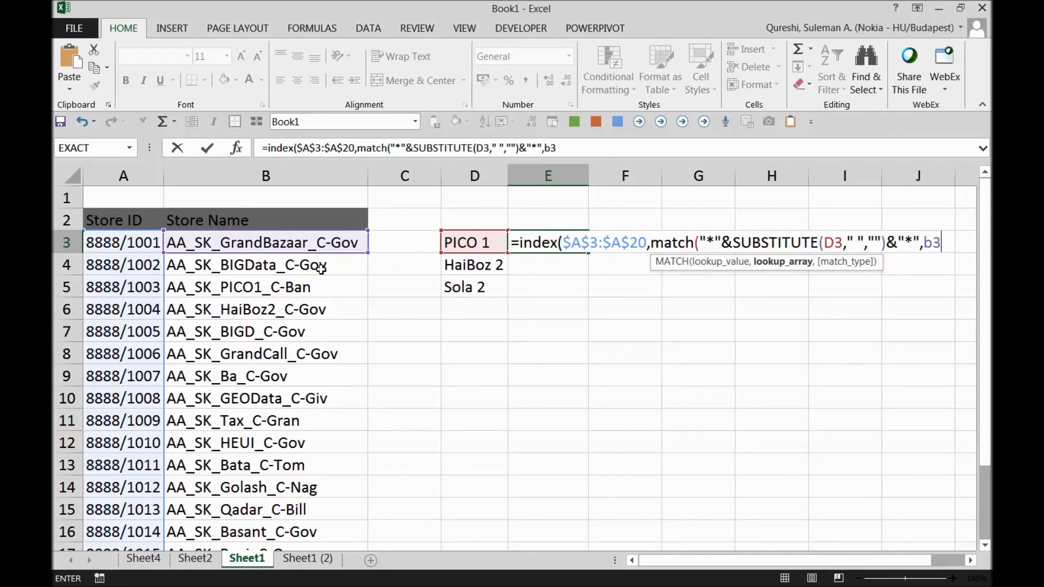
key("F4")
type(":")
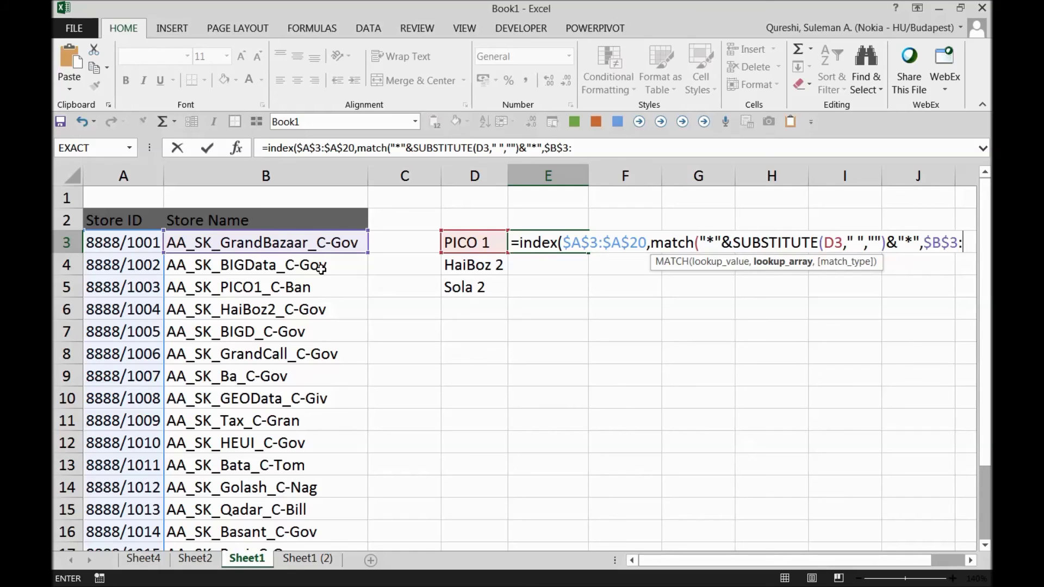
type("b20")
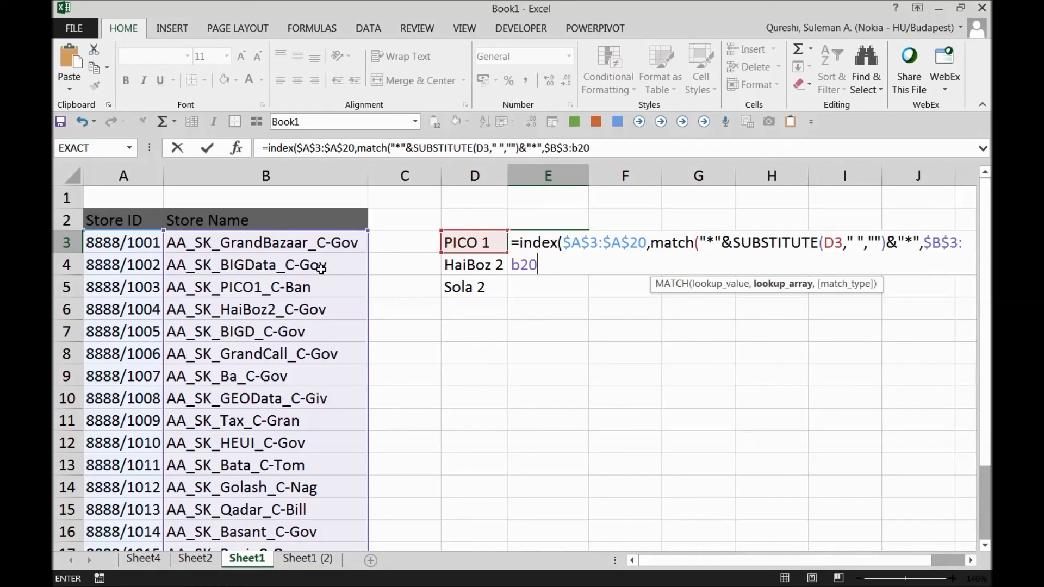
key("F4")
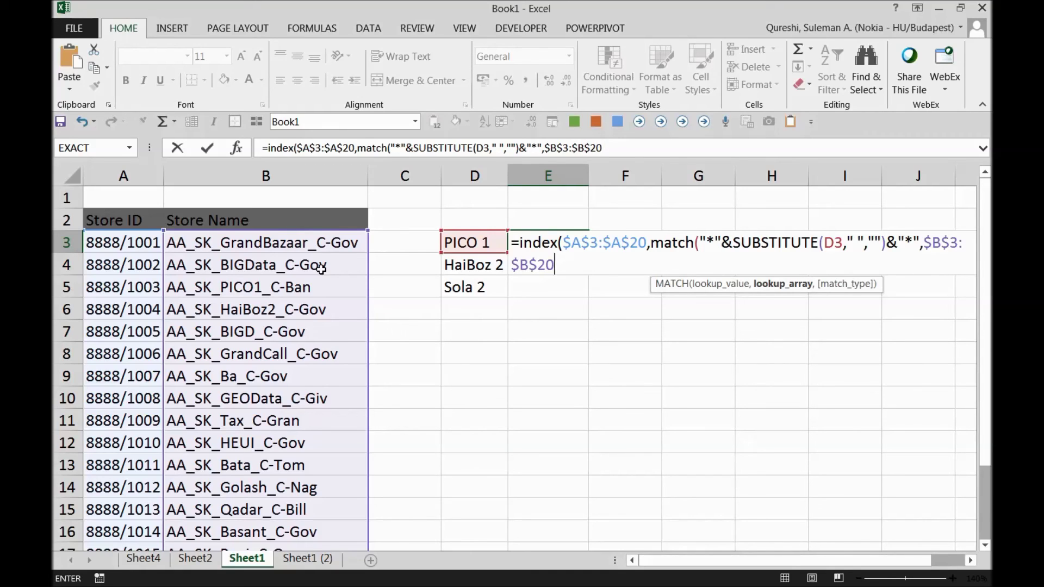
type(",")
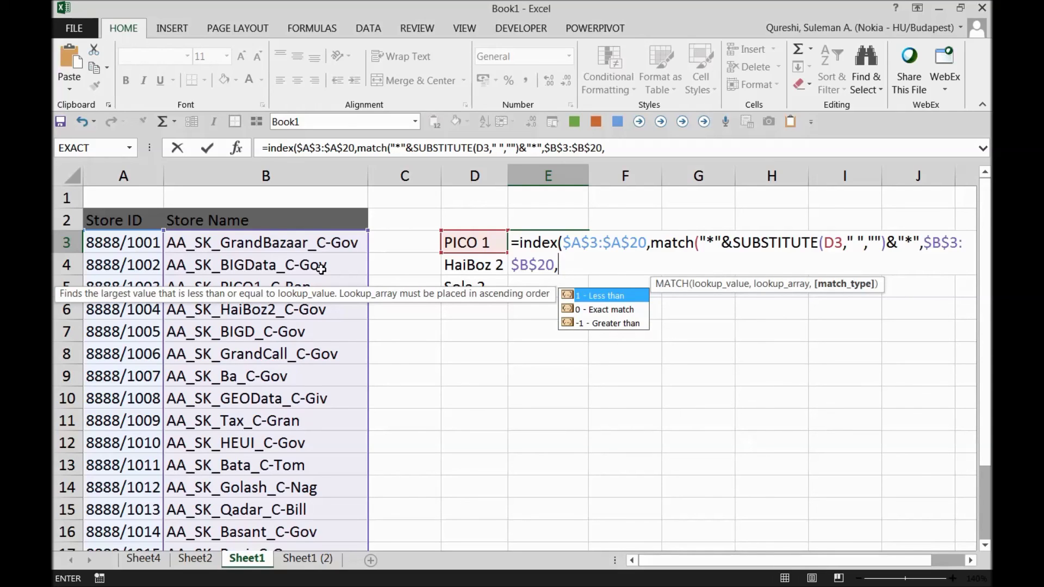
type("0")
type(")")
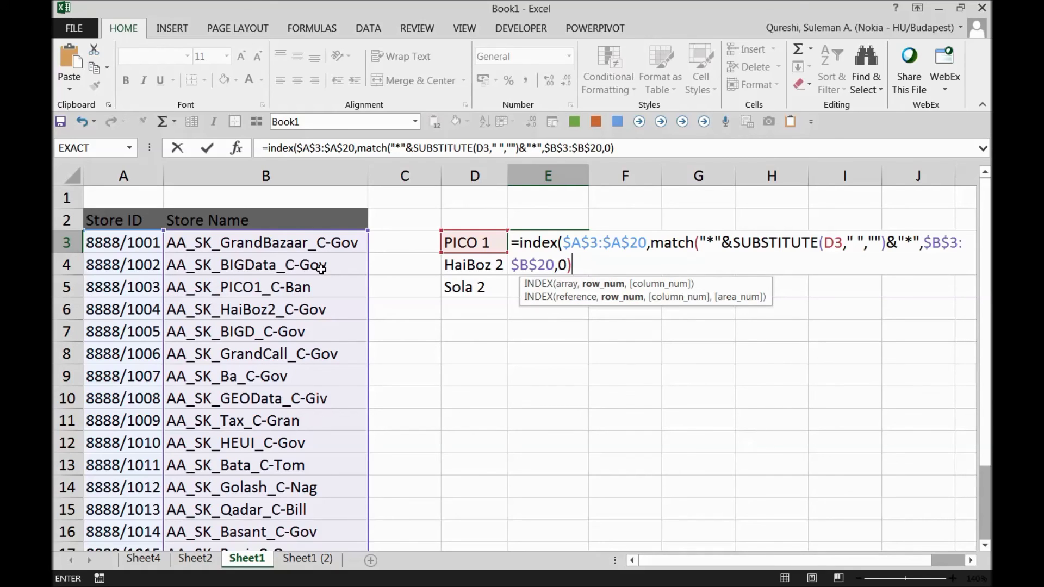
key("Return")
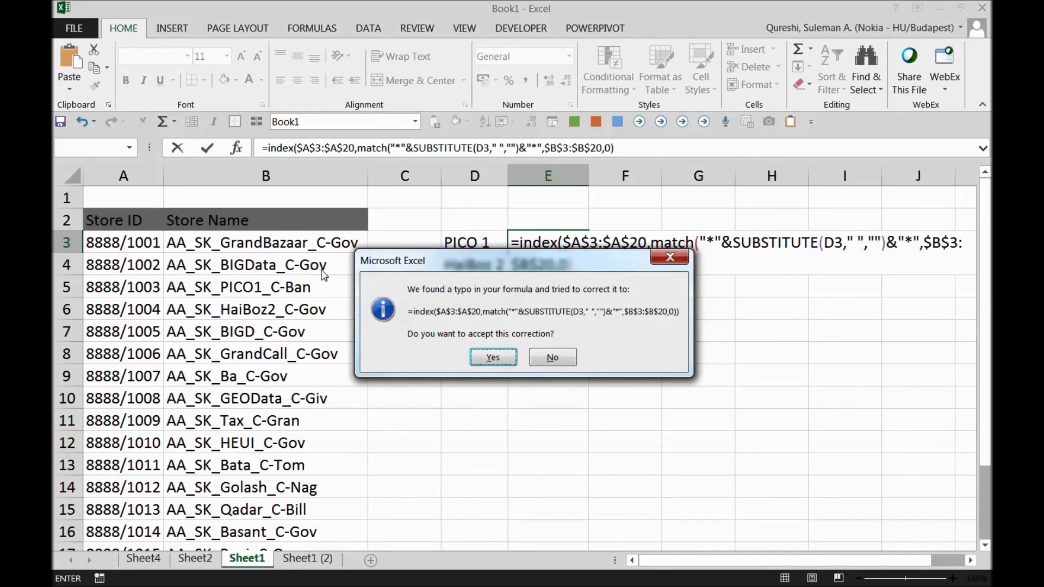
- Accept the formula correction and fill E3 and A5 orange
key("Return")
key("Up")
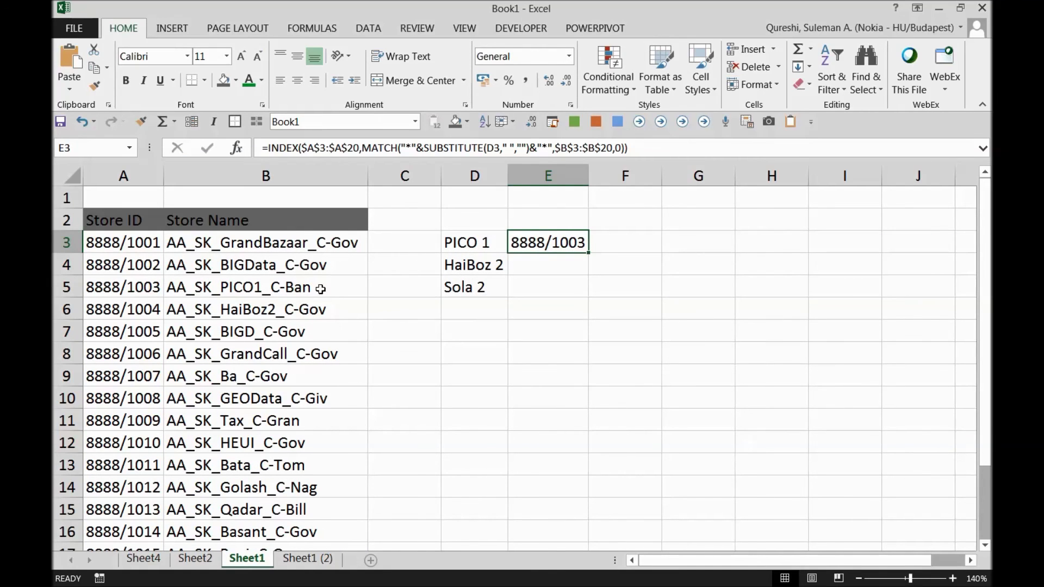
left_click(148, 286, "ctrl")
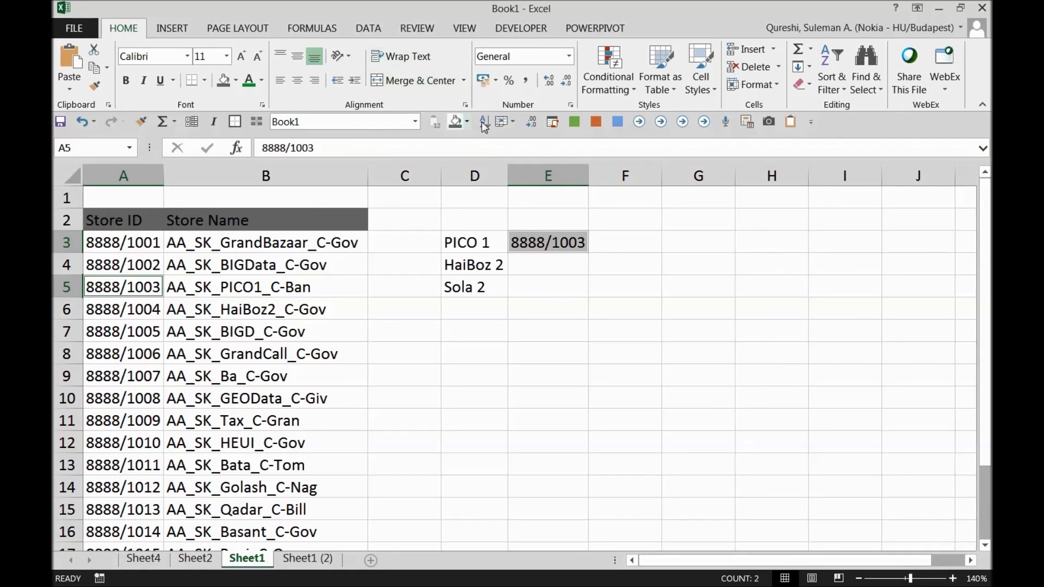
left_click(467, 122)
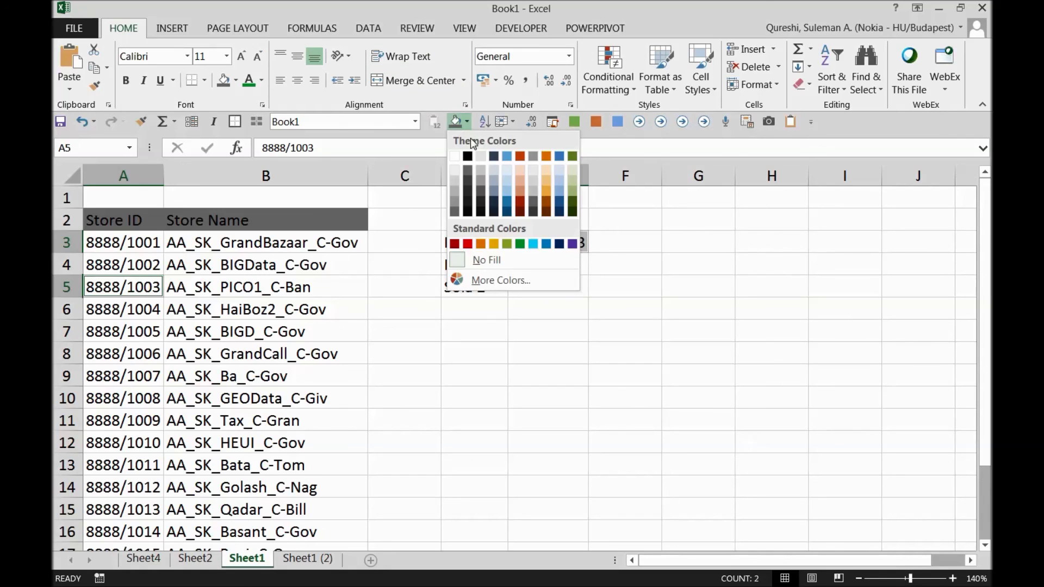
left_click(493, 244)
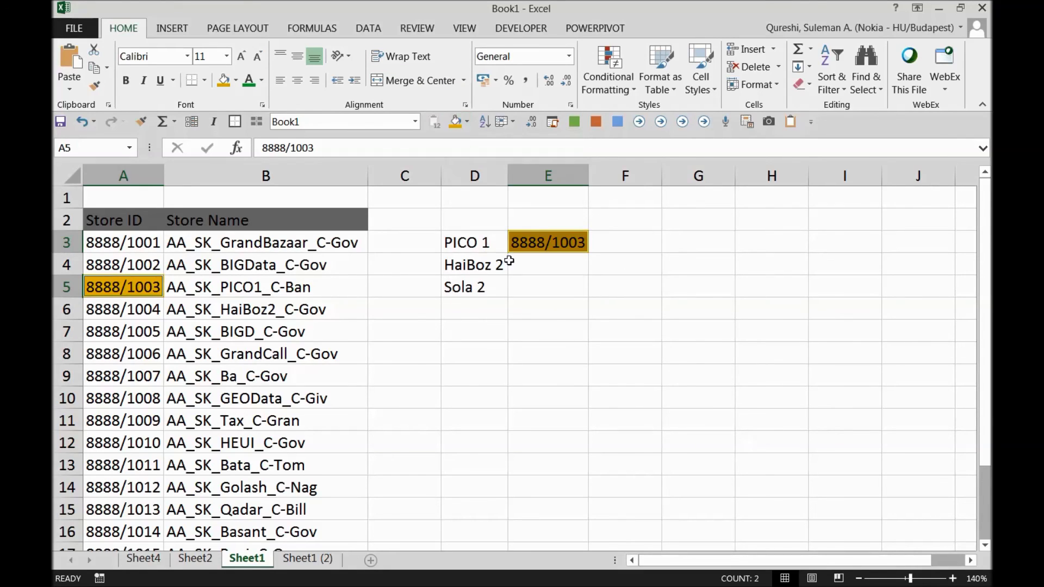
- Compare D3, B5, A5 and E3 to confirm the 8888/1003 match
left_click(458, 249)
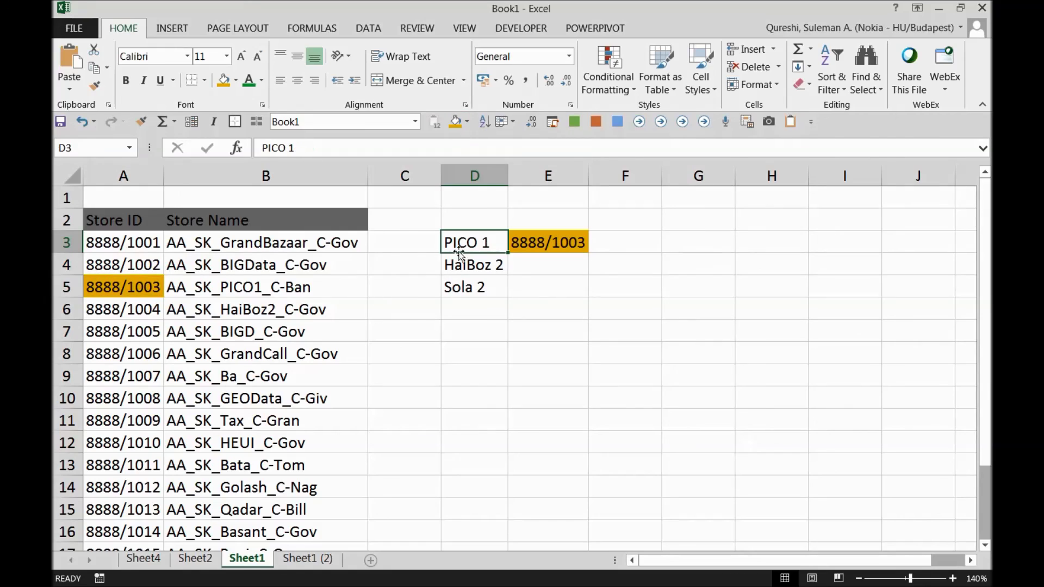
left_click(270, 283)
left_click(463, 247, "ctrl")
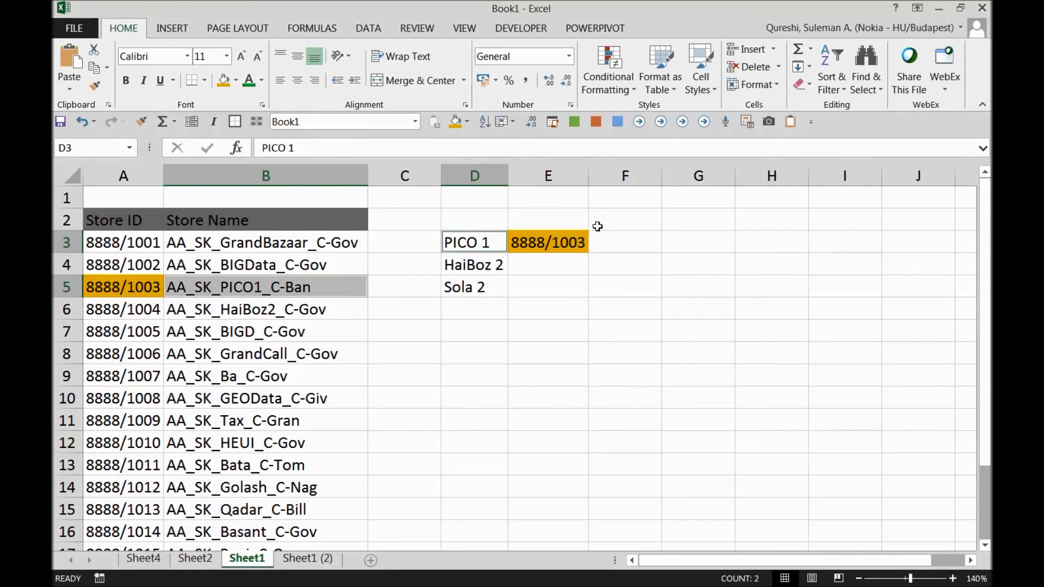
key("Right")
left_click(127, 287)
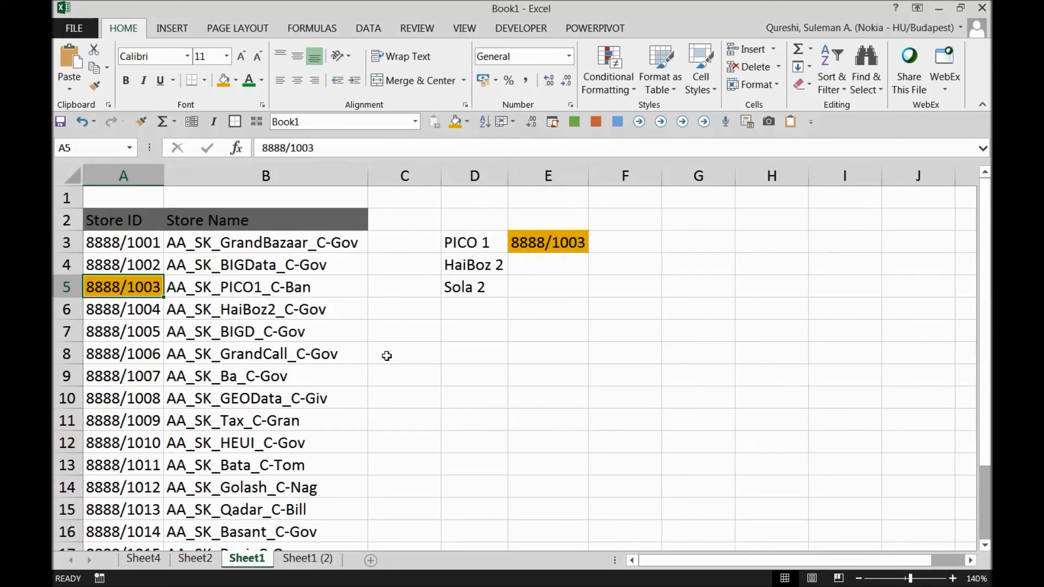
left_click(553, 244)
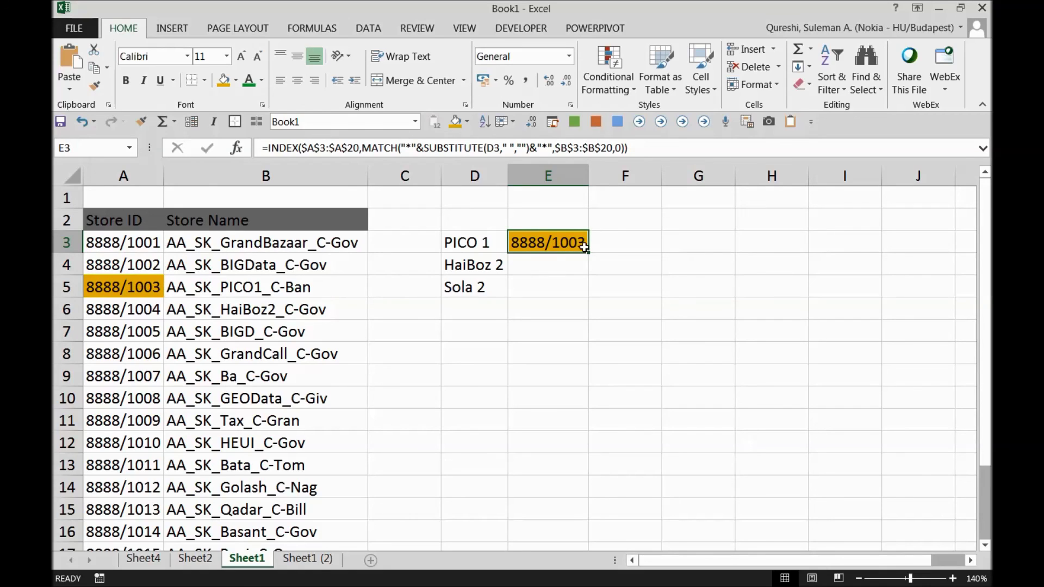
- Fill the E3 lookup formula down to E5 and check the results in E4 and E5
left_click_drag(588, 252, 573, 294)
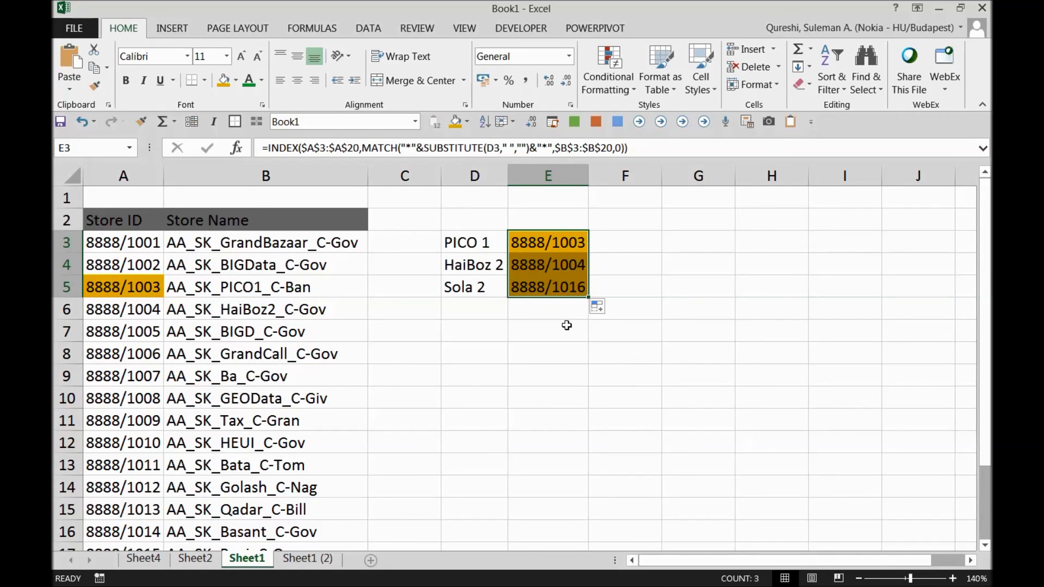
left_click(543, 269)
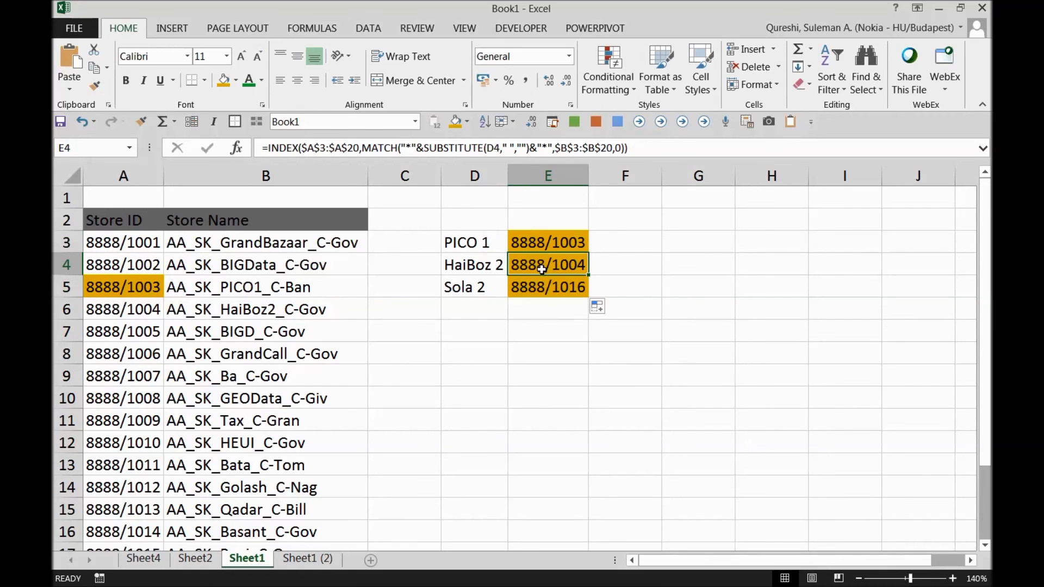
left_click(152, 308, "ctrl")
left_click(528, 288)
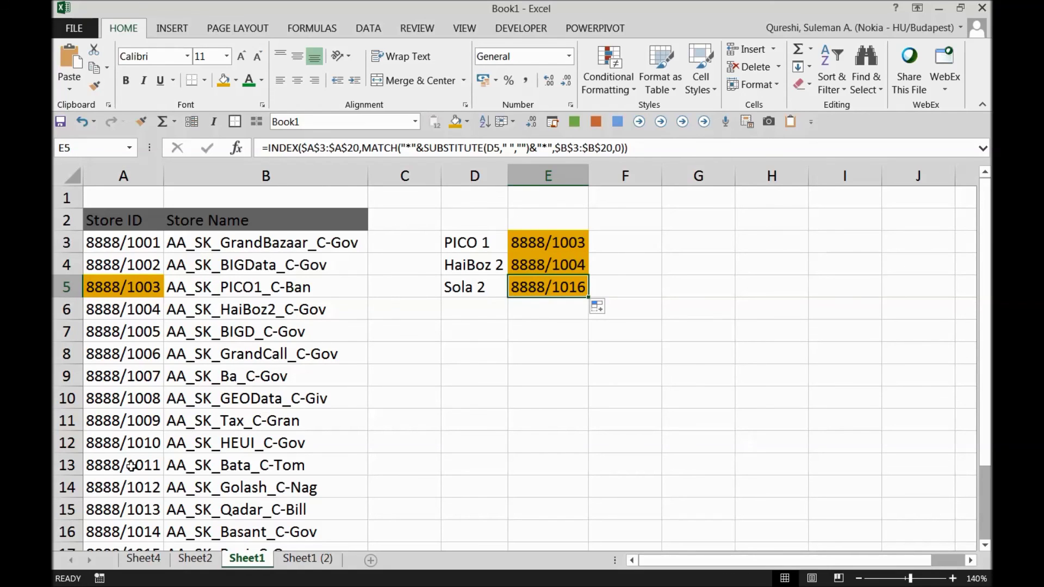
- Compare the partial name Sola 2 in D5 with the store name AA_SK_Sola2_C-Gov in B18
scroll(131, 466, "down", 3)
left_click(181, 376)
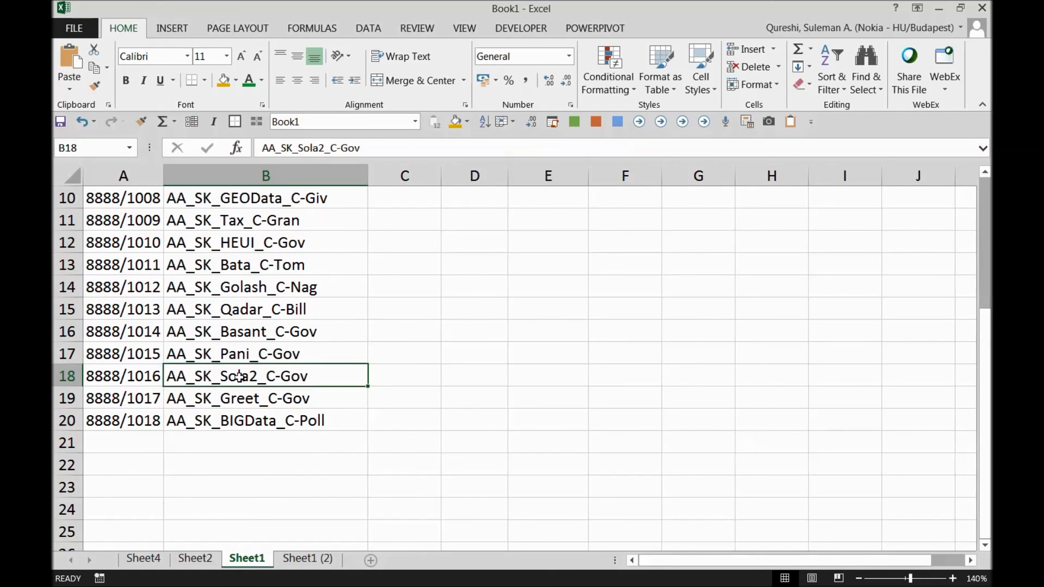
scroll(248, 380, "up", 3)
left_click(487, 294)
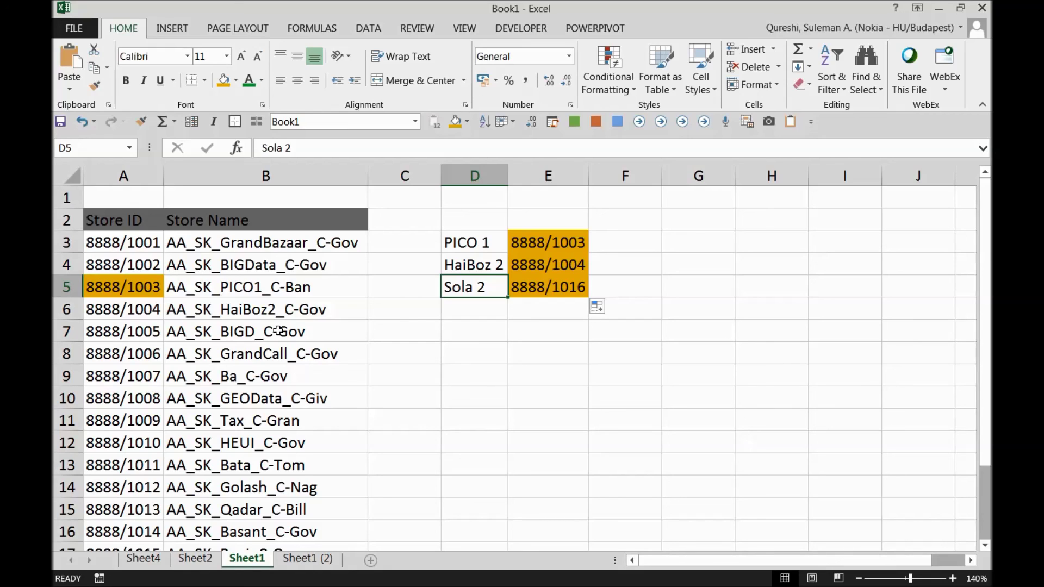
left_click(543, 246)
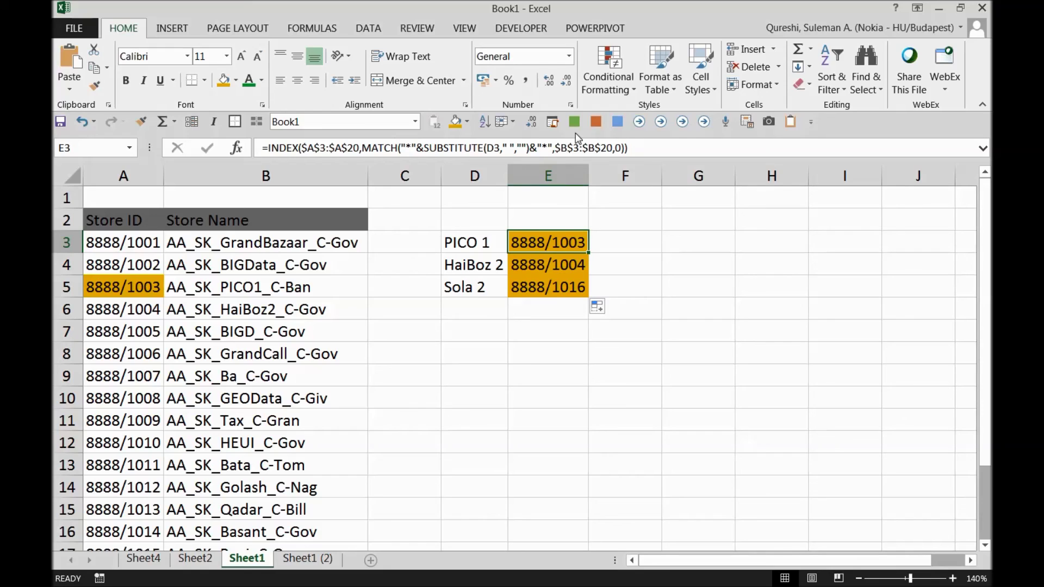
- Select the whole INDEX/MATCH formula text of E3 in the formula bar
left_click_drag(631, 148, 99, 120)
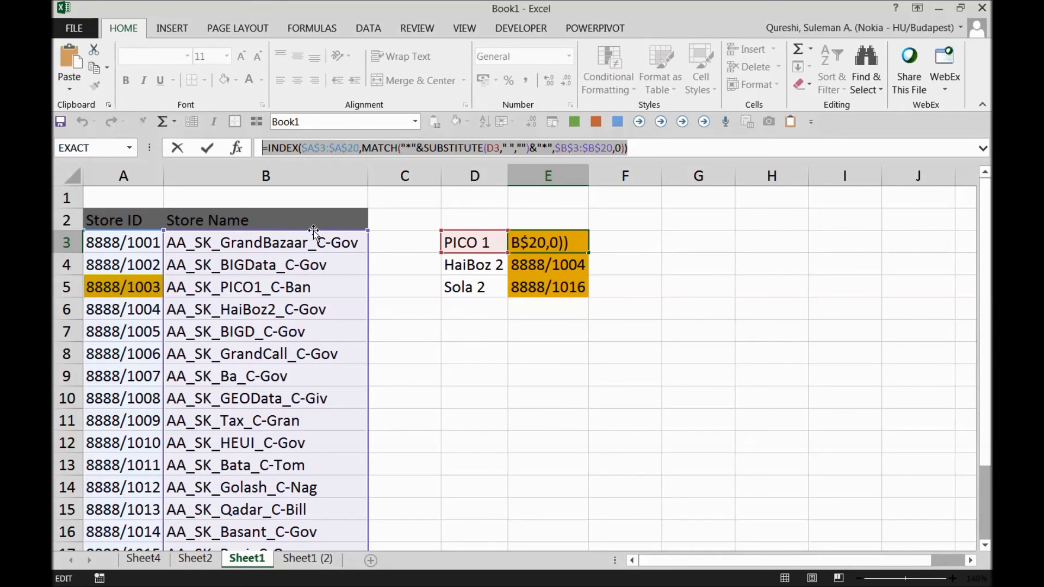